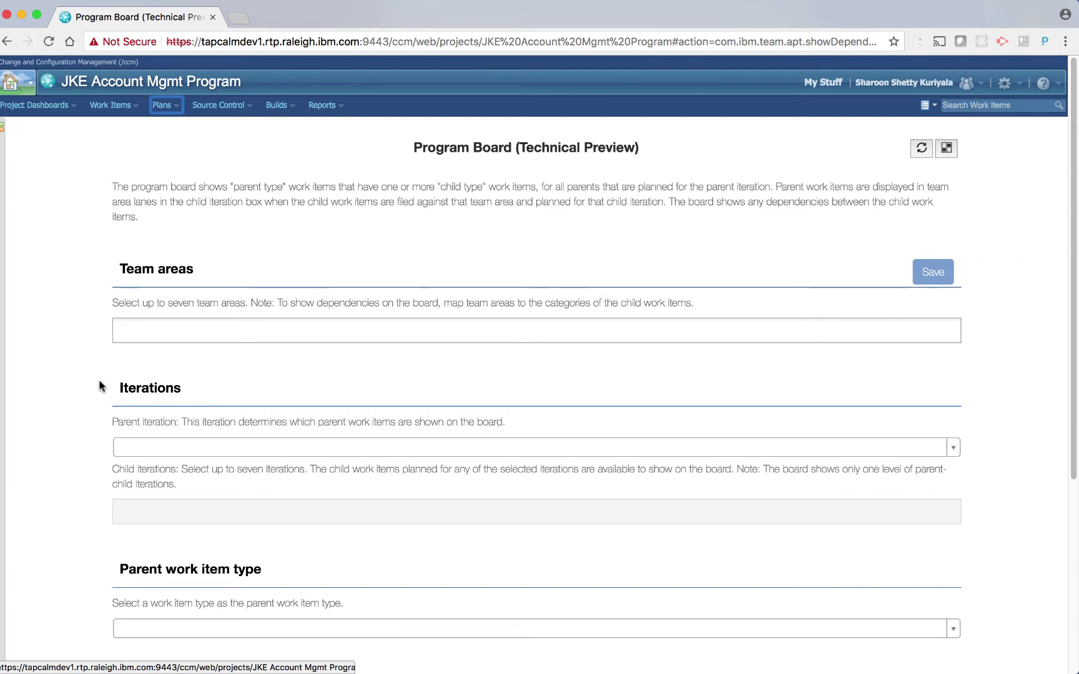
Add Mobile Team and Web Team as the program board's team areas.
{"action": "scroll", "coordinate": [99, 386], "scroll_direction": "down", "scroll_amount": 4}
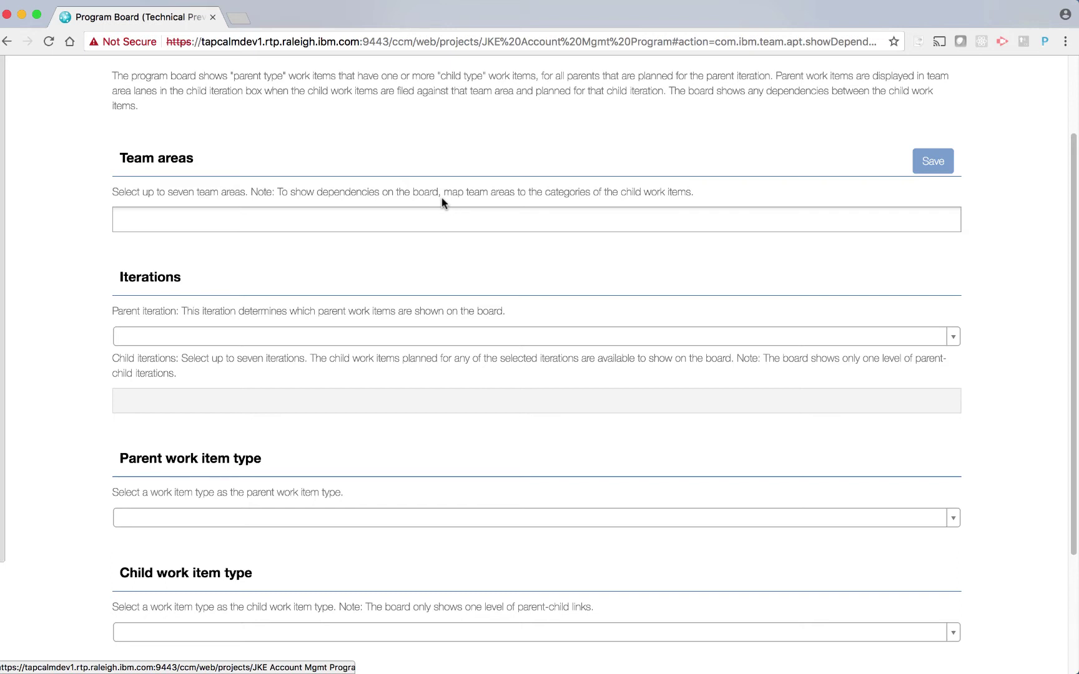
{"action": "left_click", "coordinate": [351, 219]}
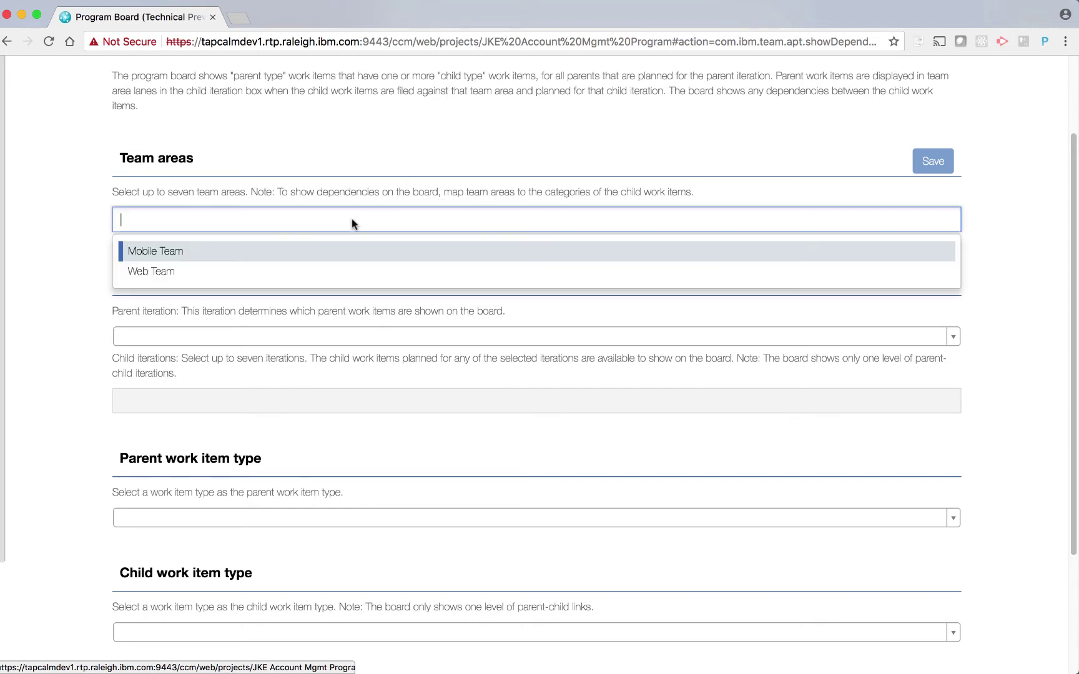
{"action": "left_click", "coordinate": [202, 253]}
{"action": "left_click", "coordinate": [258, 217]}
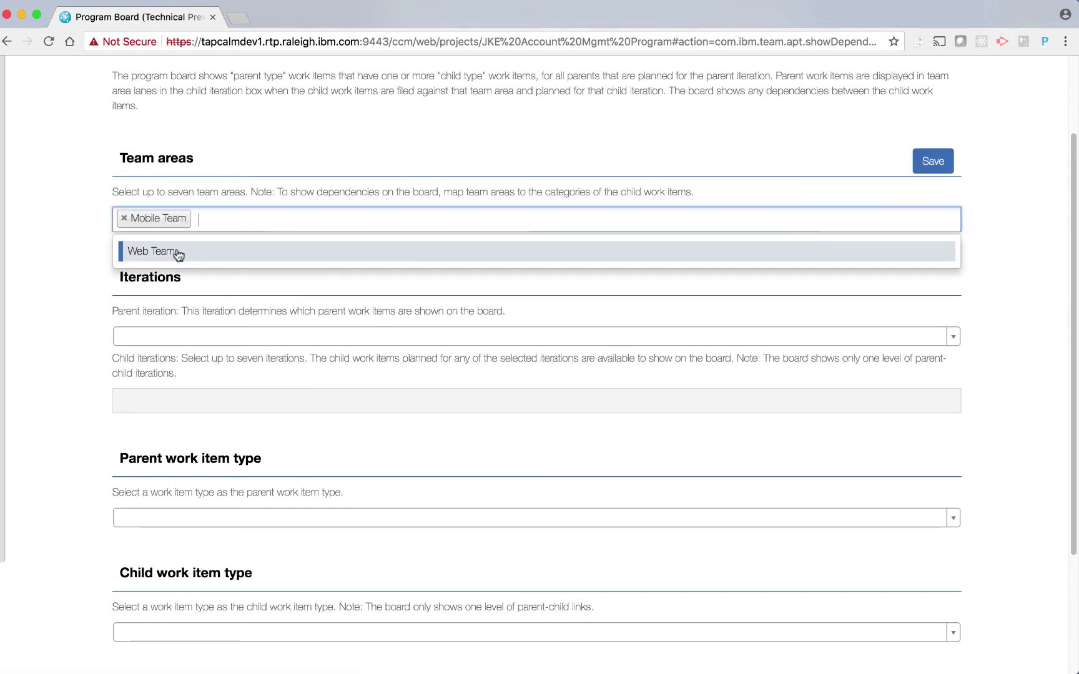
{"action": "left_click", "coordinate": [175, 250]}
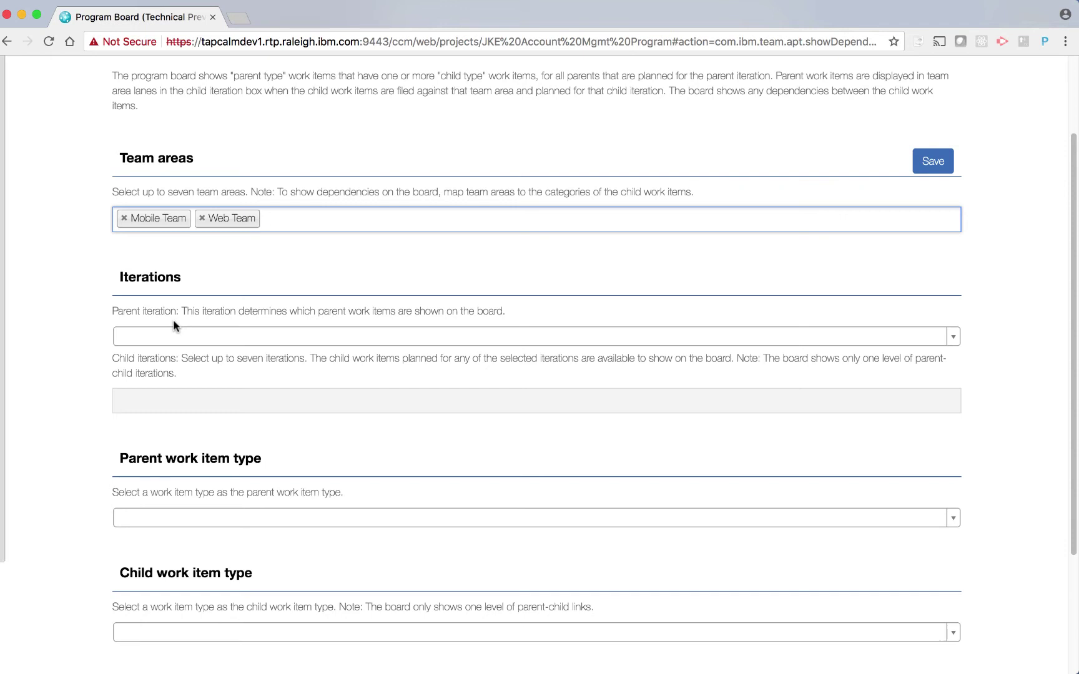
Set the program board's parent iteration to PI 4.
{"action": "left_click", "coordinate": [154, 339]}
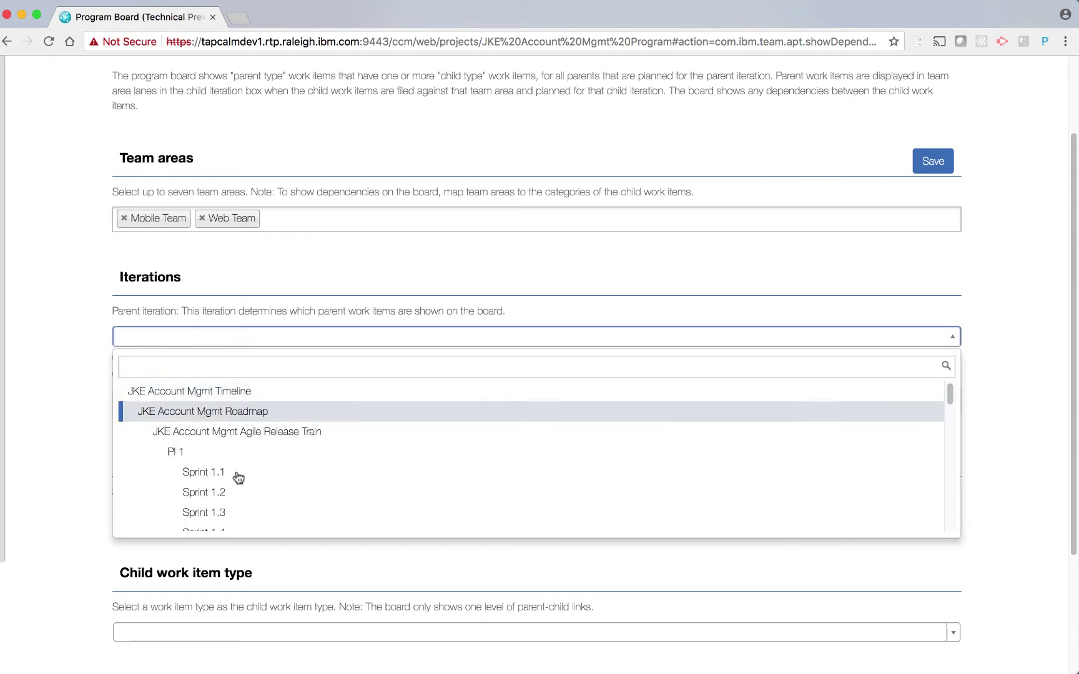
{"action": "scroll", "coordinate": [236, 474], "scroll_direction": "down", "scroll_amount": 3}
{"action": "scroll", "coordinate": [236, 475], "scroll_direction": "down", "scroll_amount": 5}
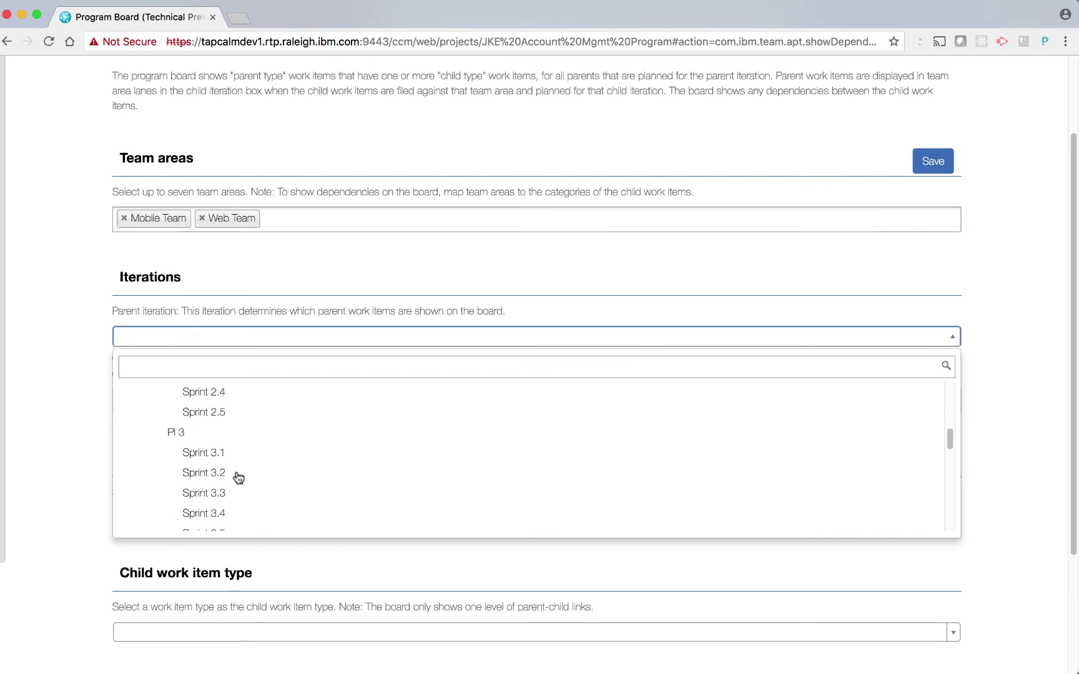
{"action": "left_click", "coordinate": [180, 488]}
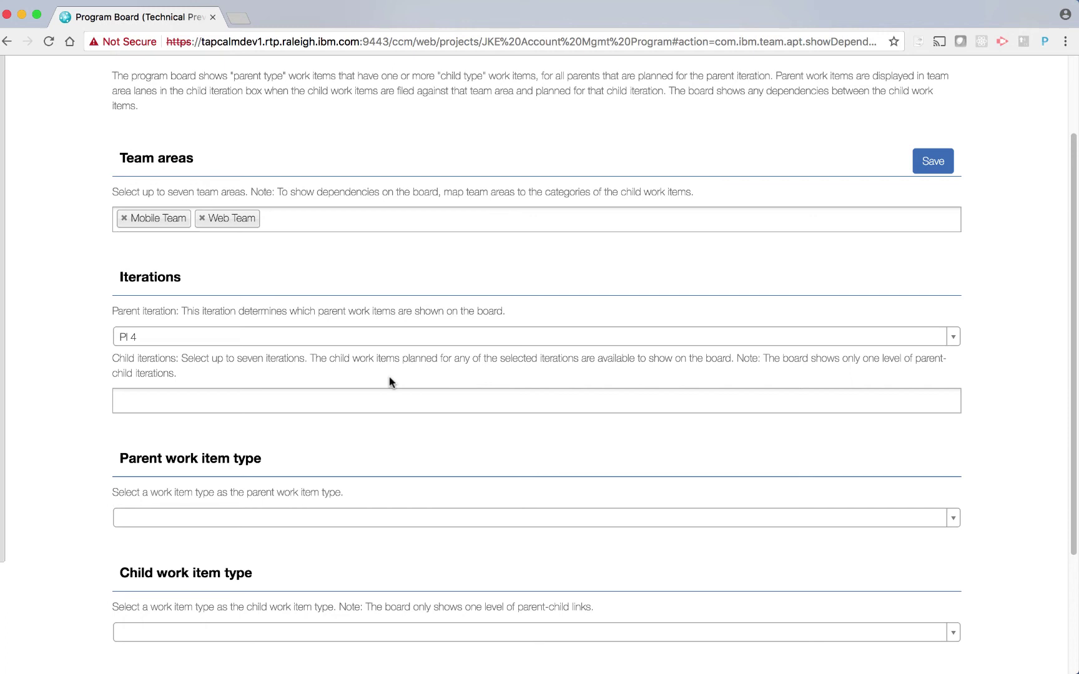
Add Sprint 4.1, 4.2, 4.3, 4.4, 4.5, 4.6 and Backlog as the board's child iterations.
{"action": "left_click", "coordinate": [266, 402]}
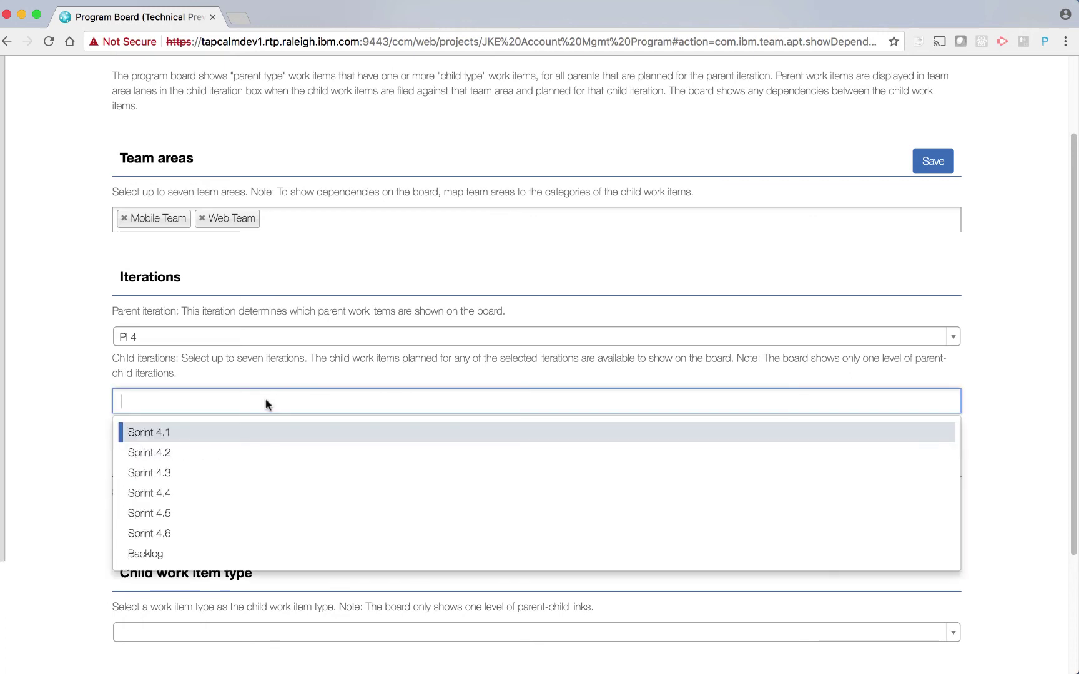
{"action": "left_click", "coordinate": [183, 433]}
{"action": "left_click", "coordinate": [212, 404]}
{"action": "left_click", "coordinate": [206, 433]}
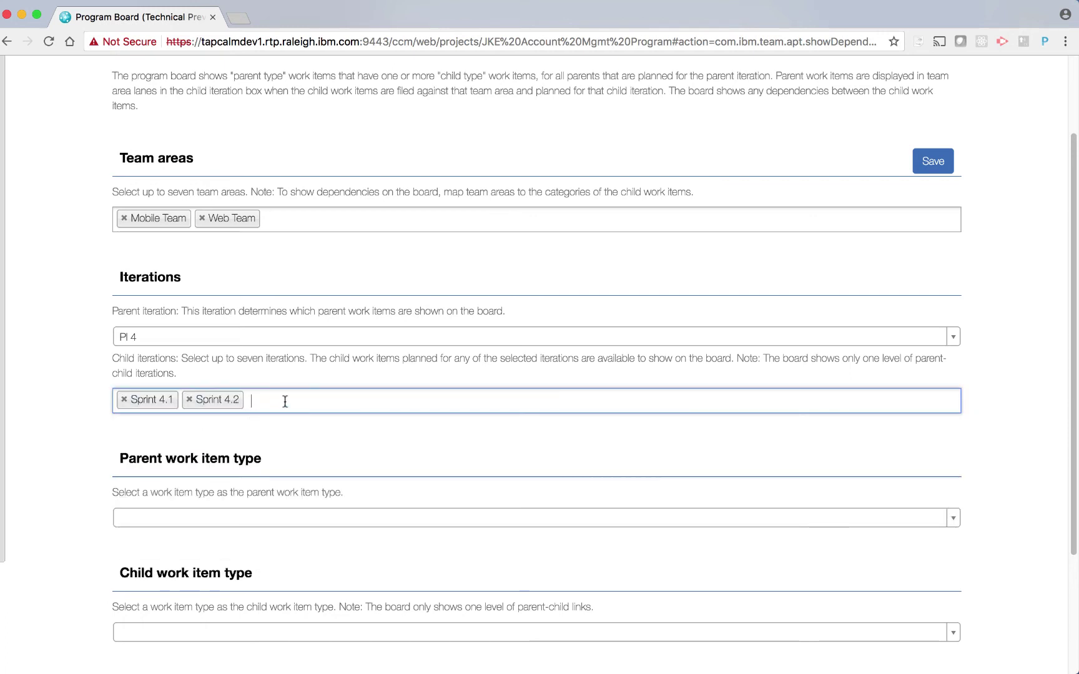
{"action": "left_click", "coordinate": [285, 402]}
{"action": "left_click", "coordinate": [202, 435]}
{"action": "left_click", "coordinate": [268, 403]}
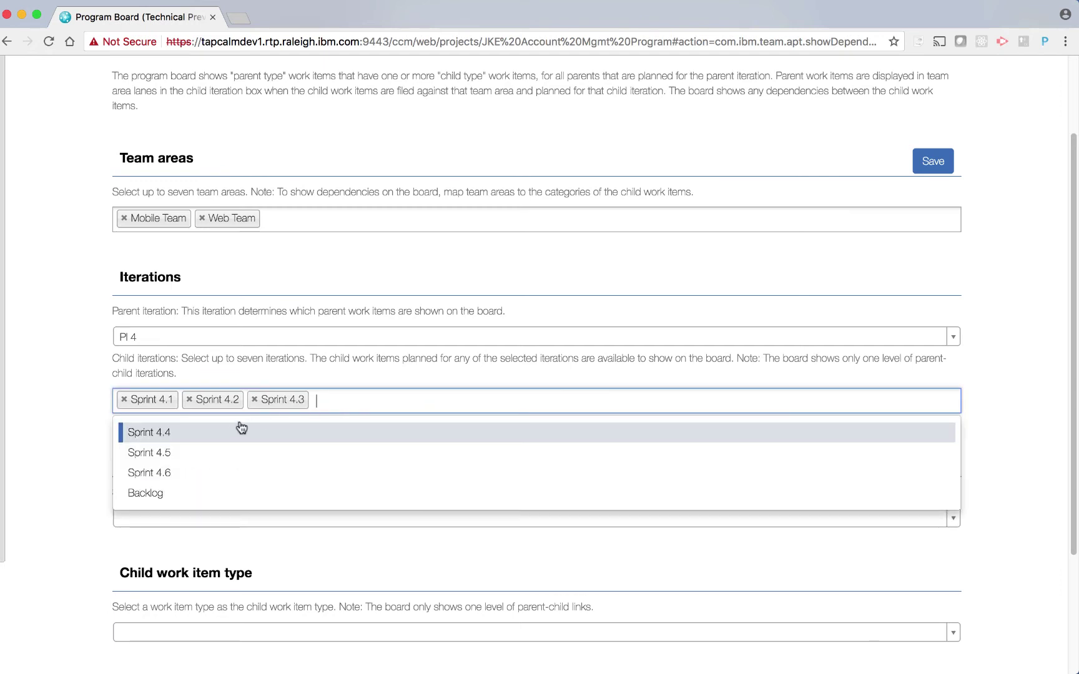
{"action": "left_click", "coordinate": [241, 431]}
{"action": "left_click", "coordinate": [399, 405]}
{"action": "left_click", "coordinate": [267, 432]}
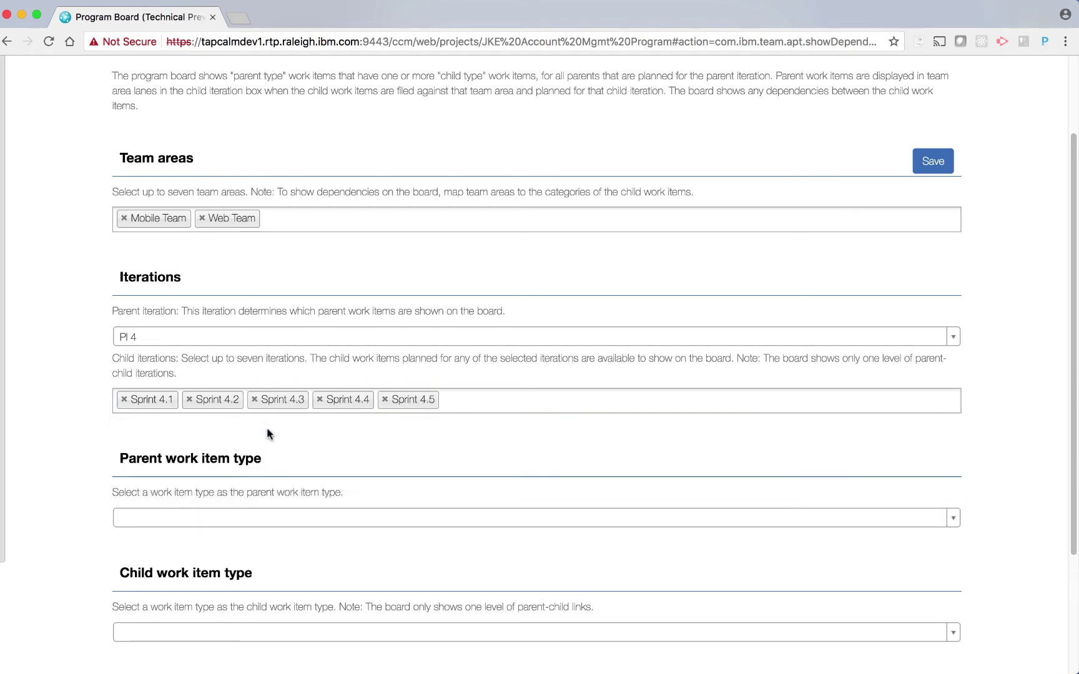
{"action": "left_click", "coordinate": [452, 402]}
{"action": "left_click", "coordinate": [325, 435]}
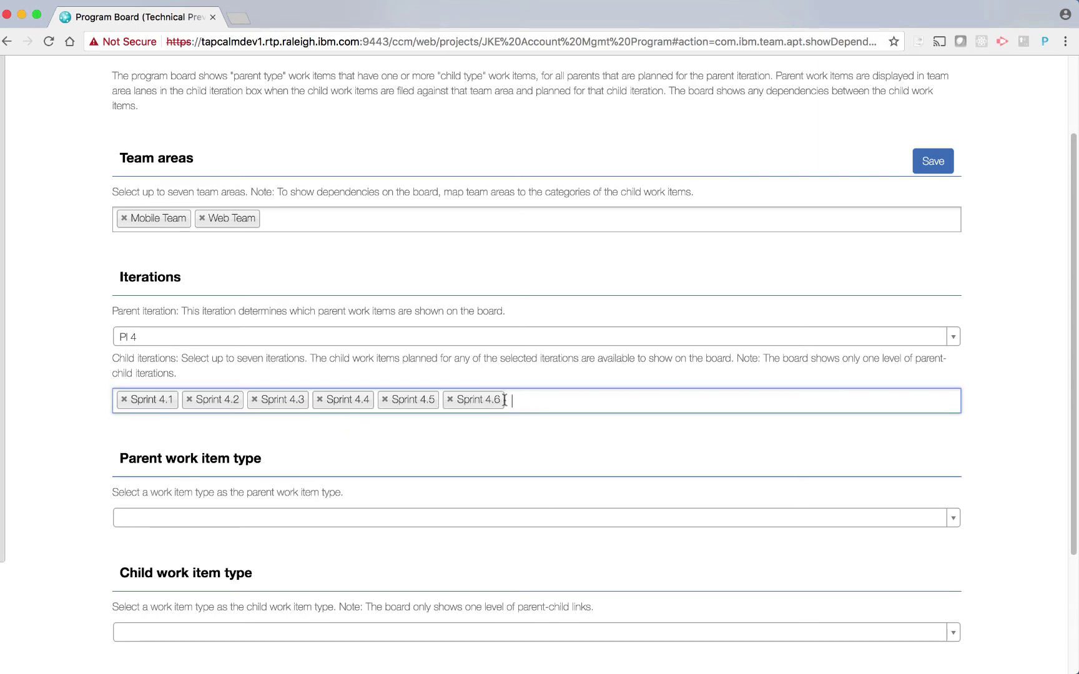
{"action": "left_click", "coordinate": [505, 400]}
{"action": "left_click", "coordinate": [358, 432]}
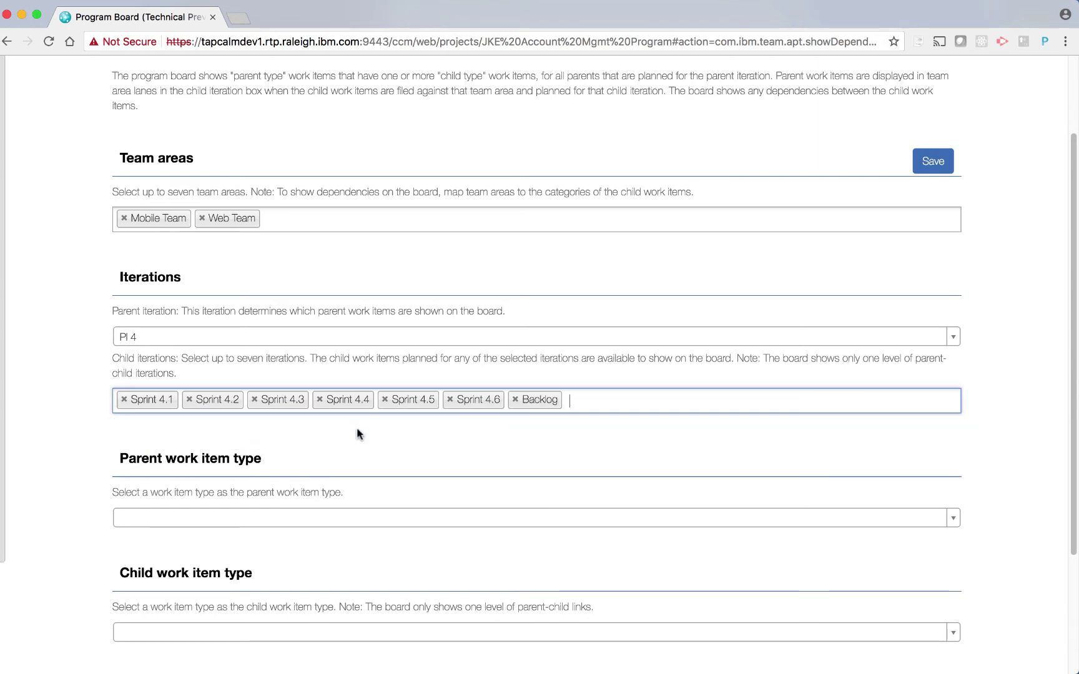
Set the parent work item type to Feature and the child work item type to Story.
{"action": "scroll", "coordinate": [160, 499], "scroll_direction": "down", "scroll_amount": 2}
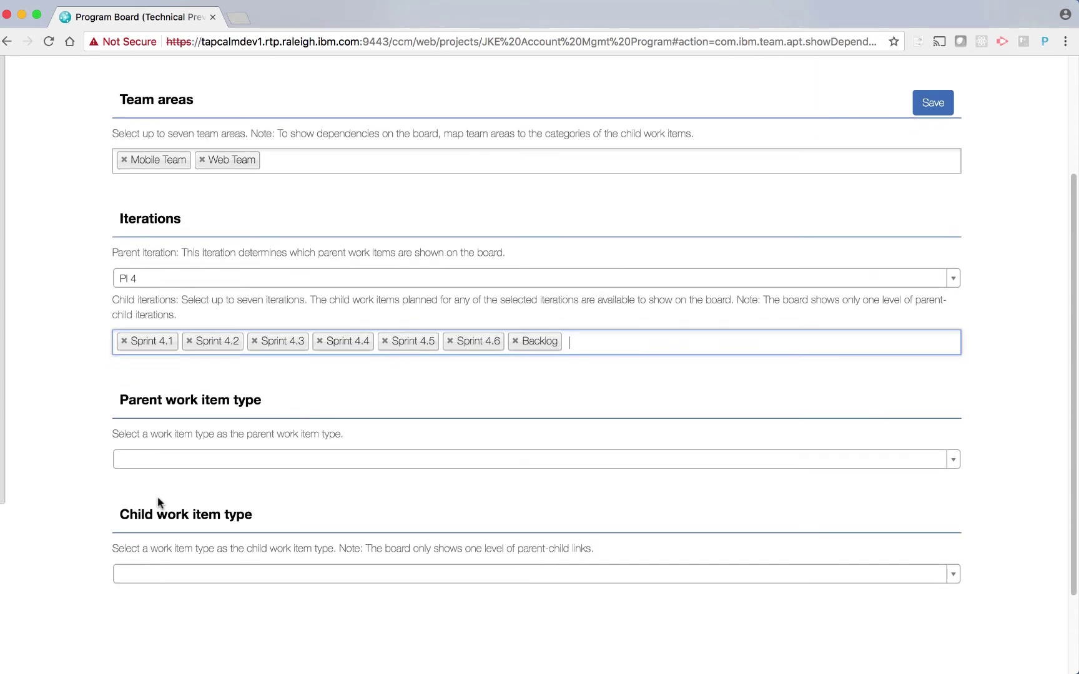
{"action": "left_click", "coordinate": [161, 462]}
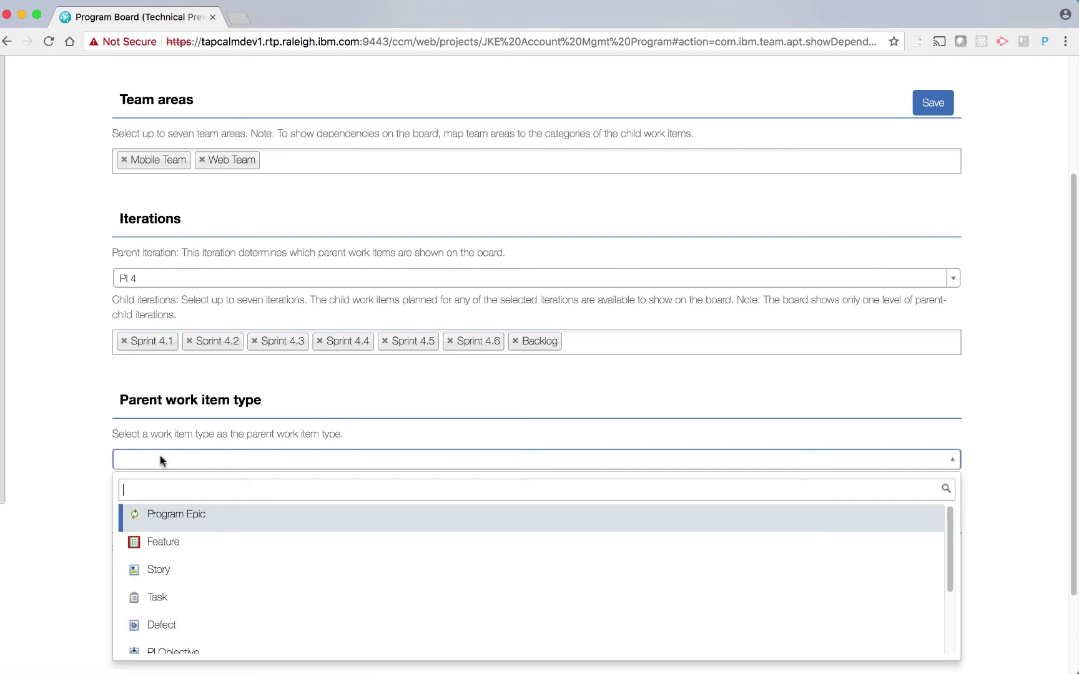
{"action": "left_click", "coordinate": [177, 548]}
{"action": "scroll", "coordinate": [72, 538], "scroll_direction": "down", "scroll_amount": 2}
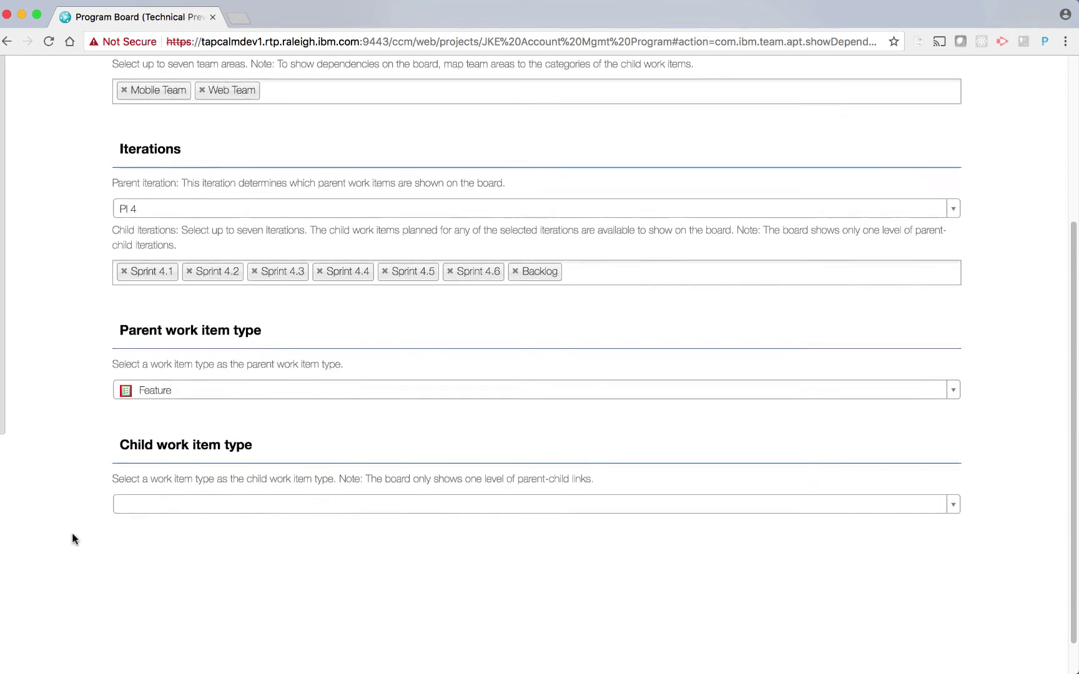
{"action": "left_click", "coordinate": [194, 489]}
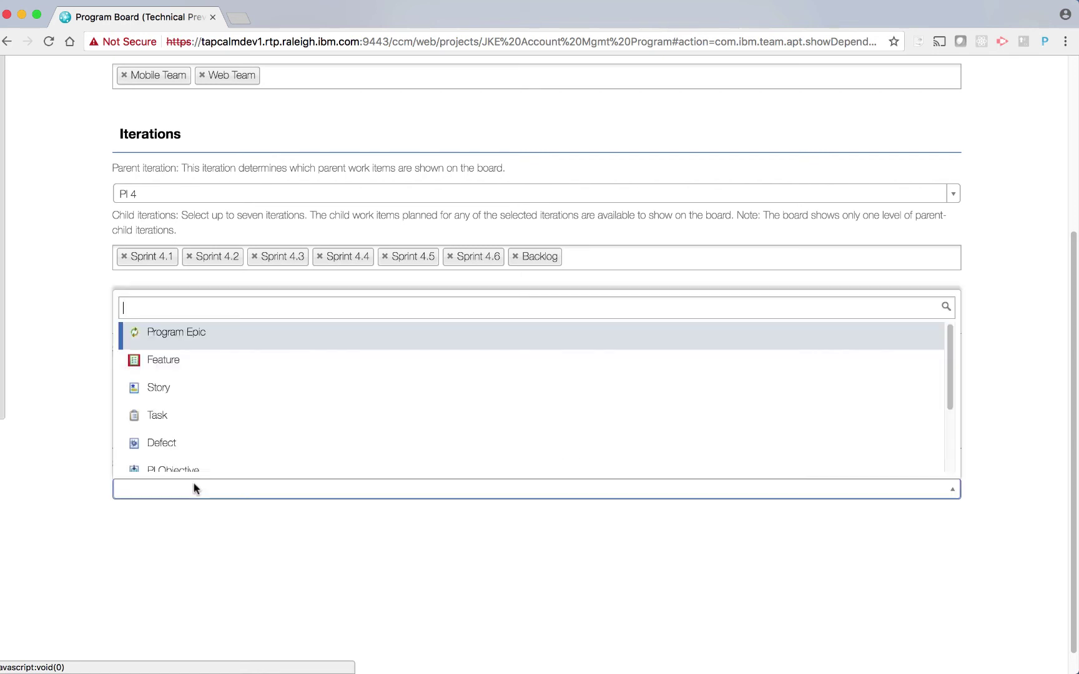
{"action": "left_click", "coordinate": [177, 391]}
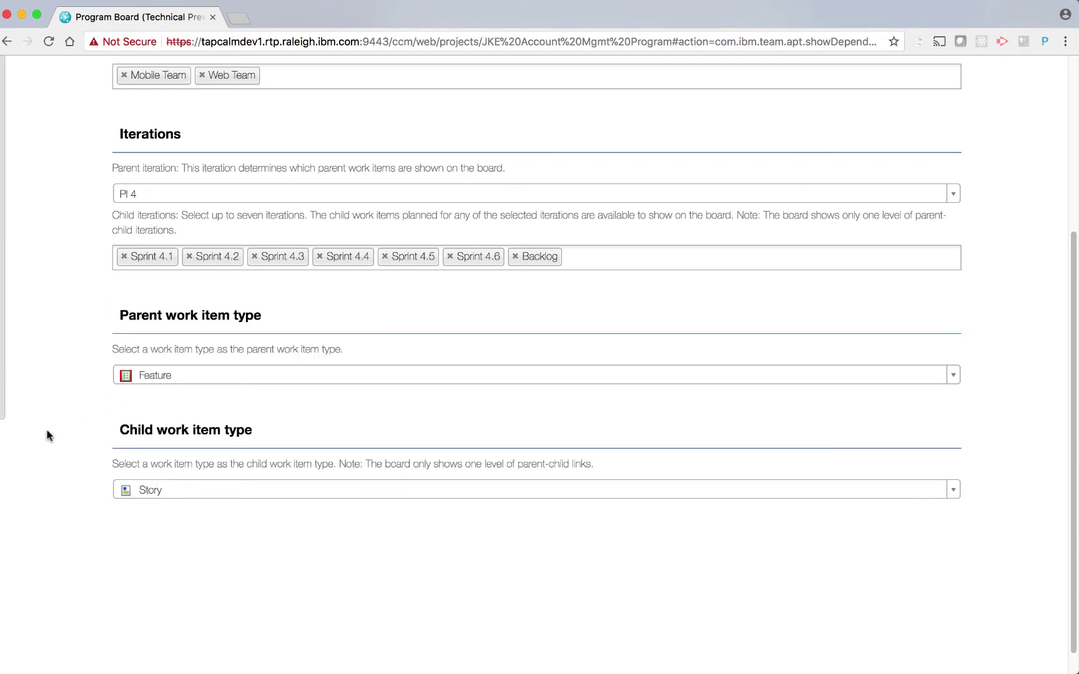
Save the program board configuration.
{"action": "scroll", "coordinate": [48, 435], "scroll_direction": "up", "scroll_amount": 4}
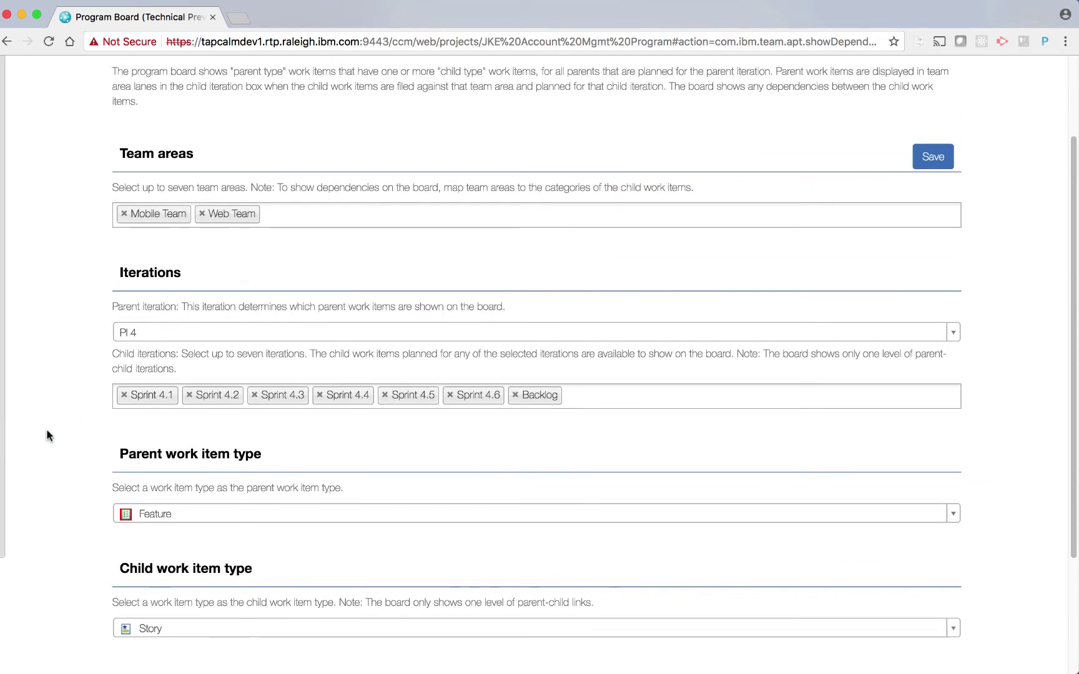
{"action": "scroll", "coordinate": [48, 435], "scroll_direction": "up", "scroll_amount": 2}
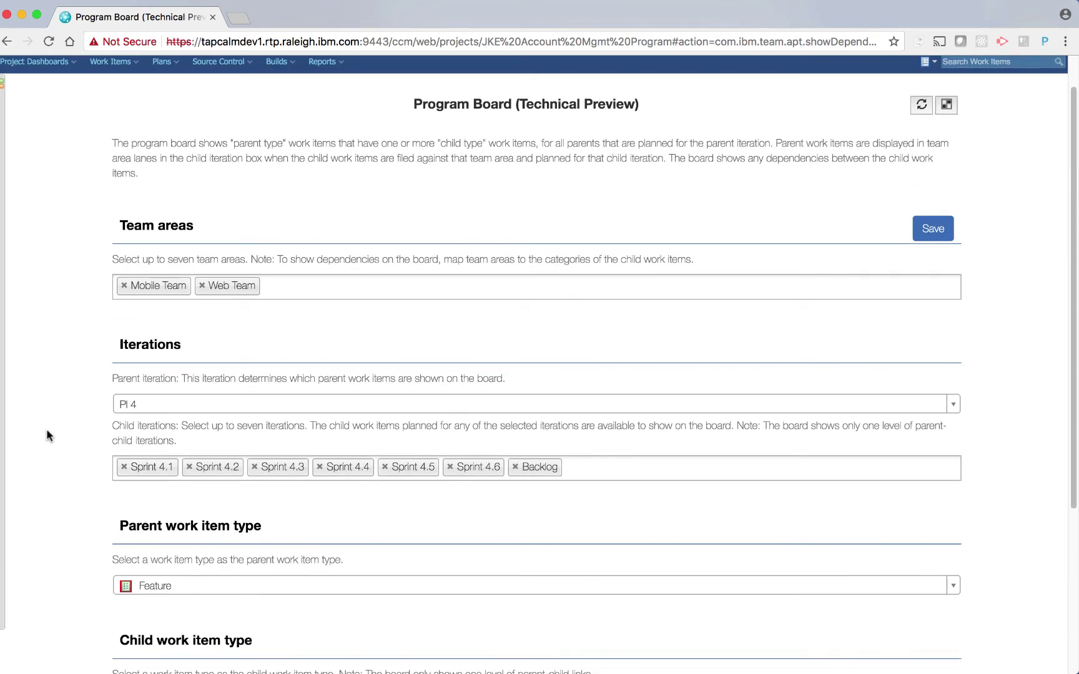
{"action": "scroll", "coordinate": [48, 431], "scroll_direction": "up", "scroll_amount": 1}
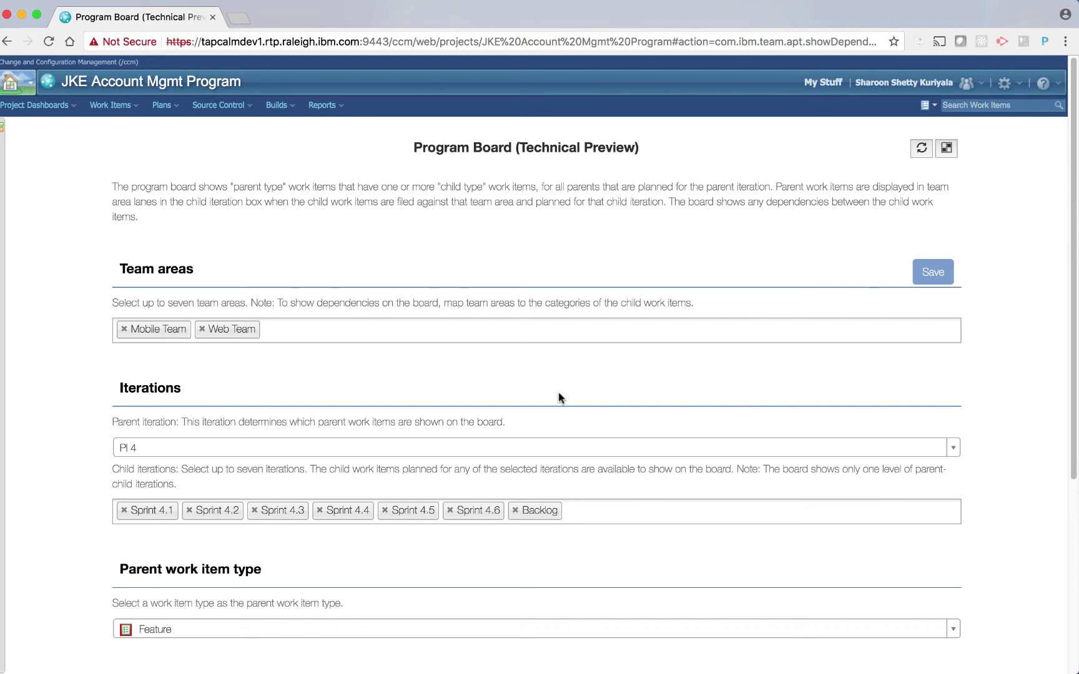
Review the saved configuration, switch to the program board view and look over its sprint columns and team rows.
{"action": "scroll", "coordinate": [558, 397], "scroll_direction": "down", "scroll_amount": 1}
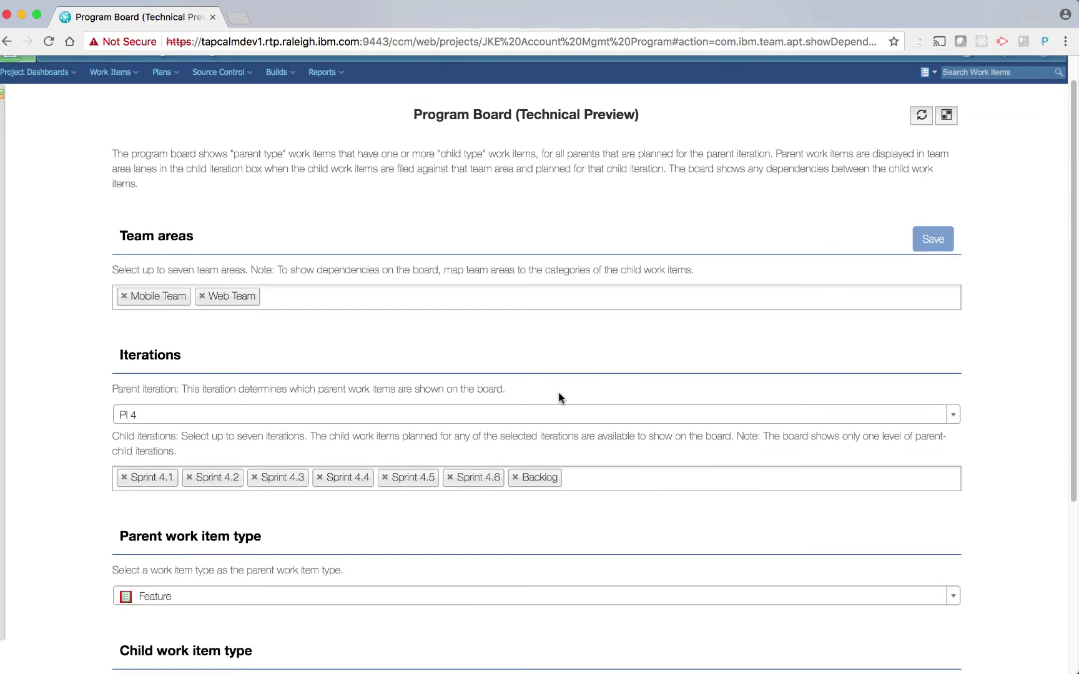
{"action": "scroll", "coordinate": [558, 397], "scroll_direction": "down", "scroll_amount": 2}
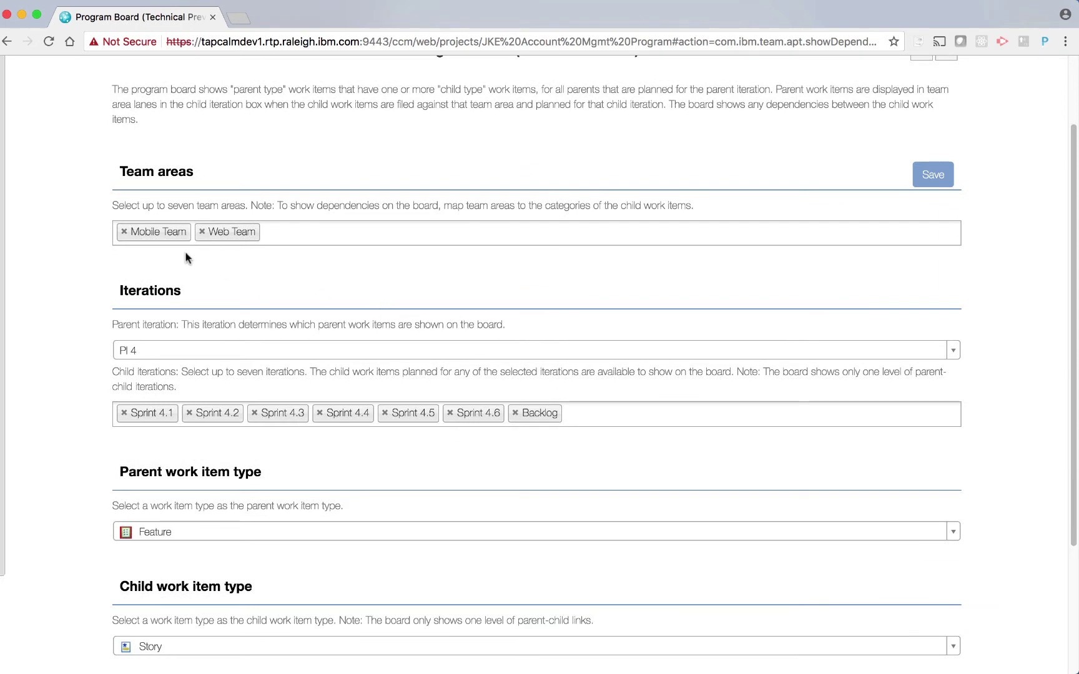
{"action": "scroll", "coordinate": [226, 309], "scroll_direction": "down", "scroll_amount": 3}
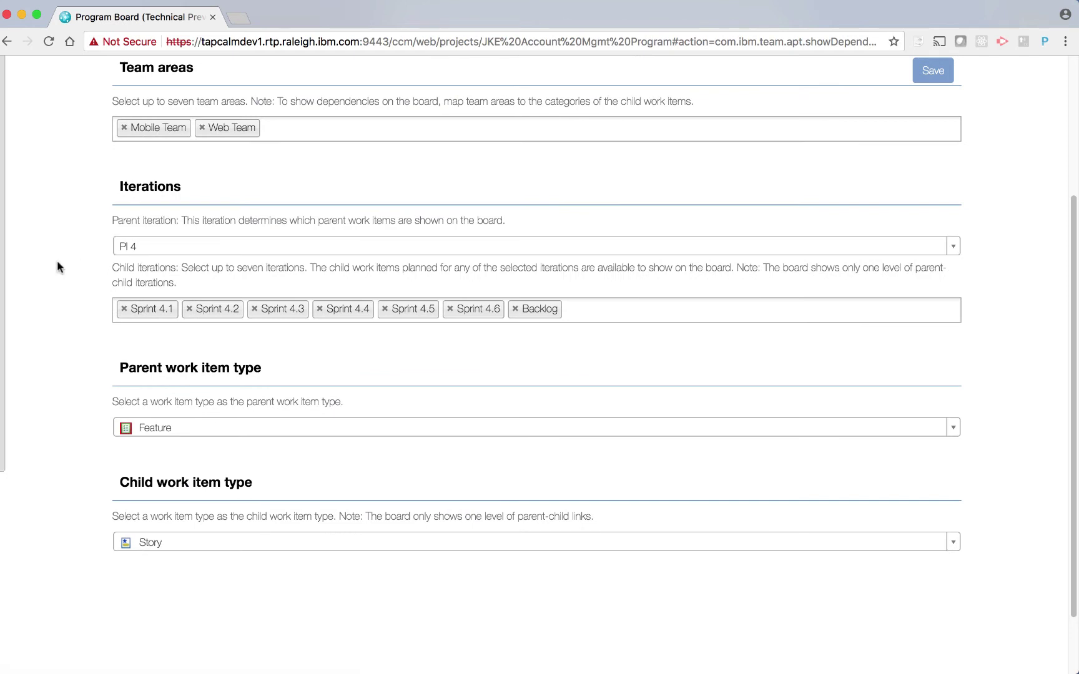
{"action": "scroll", "coordinate": [53, 345], "scroll_direction": "down", "scroll_amount": 2}
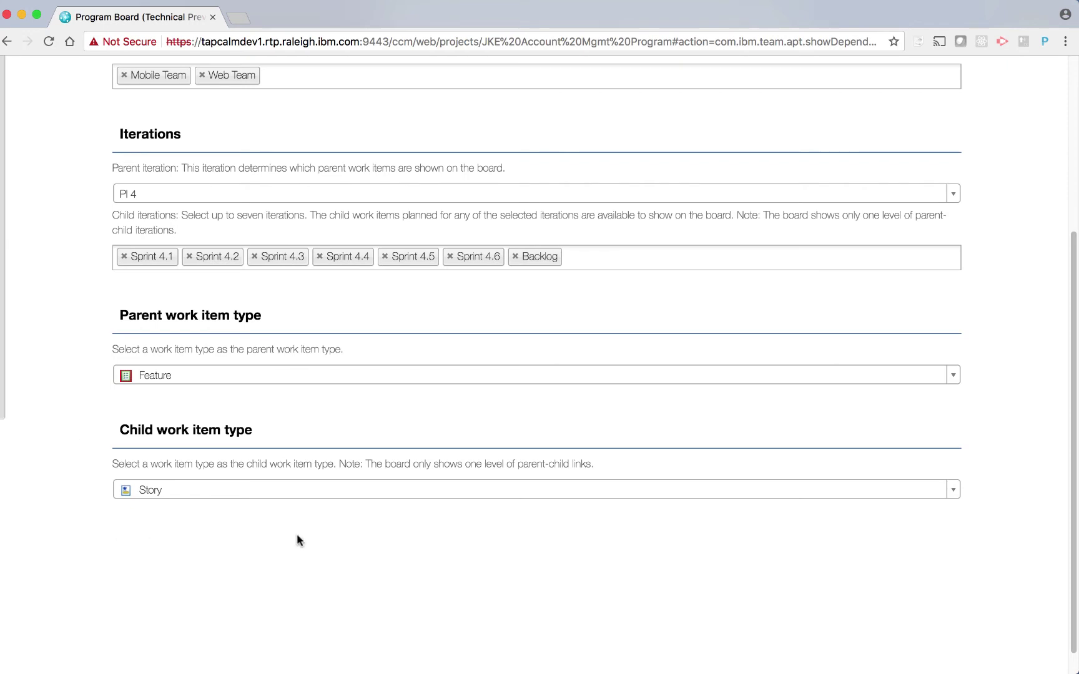
{"action": "scroll", "coordinate": [614, 402], "scroll_direction": "up", "scroll_amount": 8}
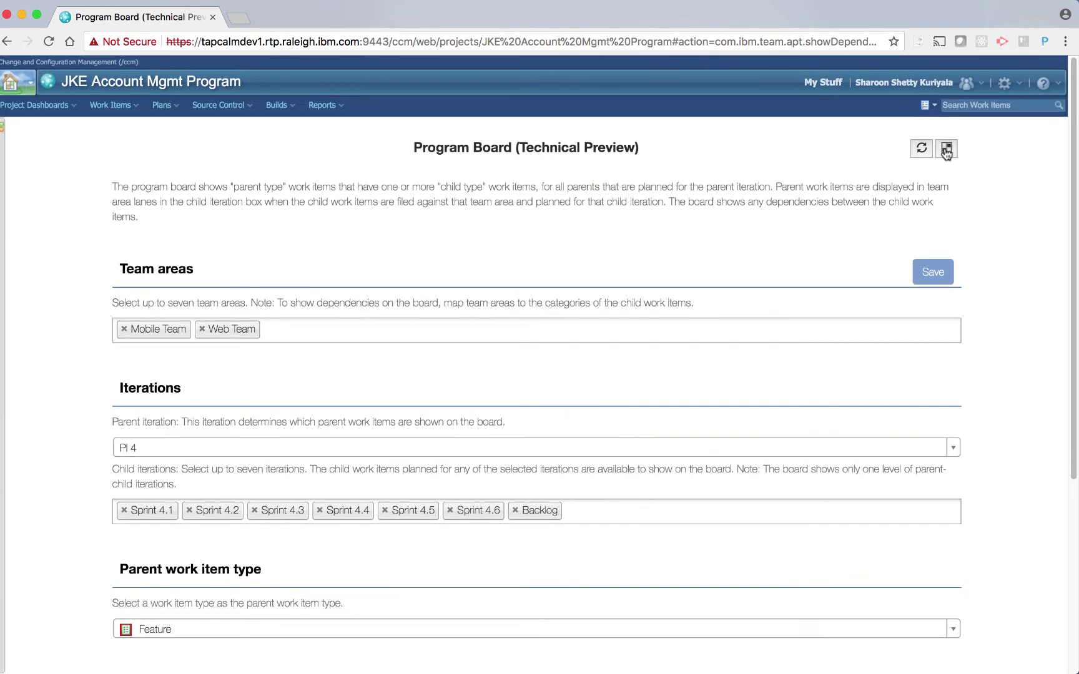
{"action": "left_click", "coordinate": [945, 149]}
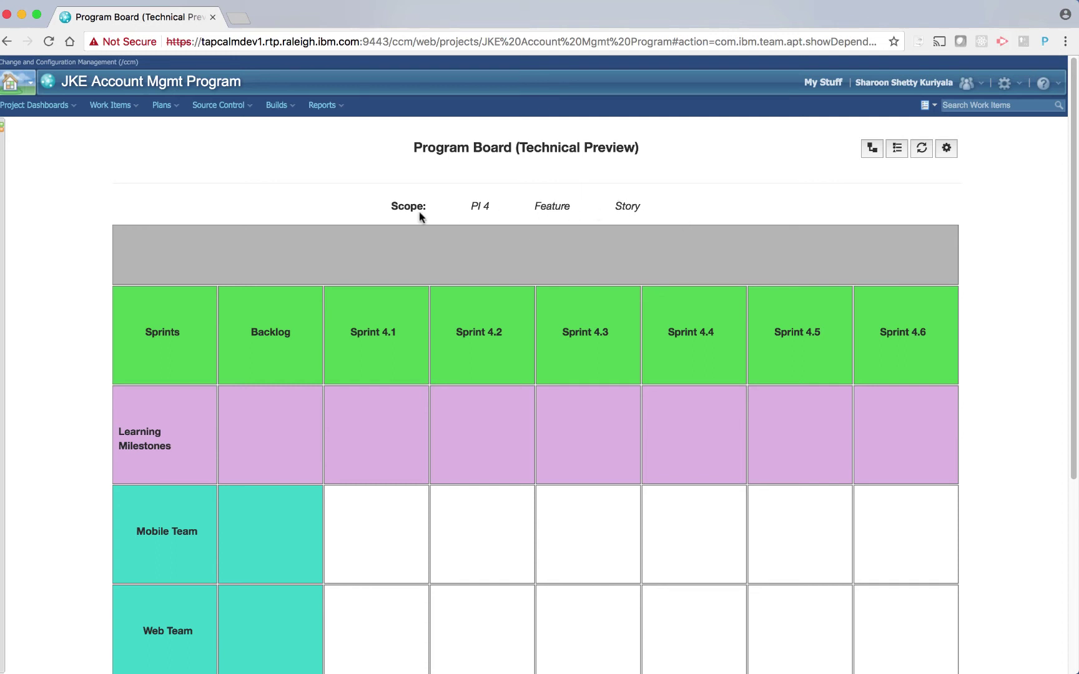
{"action": "scroll", "coordinate": [49, 297], "scroll_direction": "down", "scroll_amount": 2}
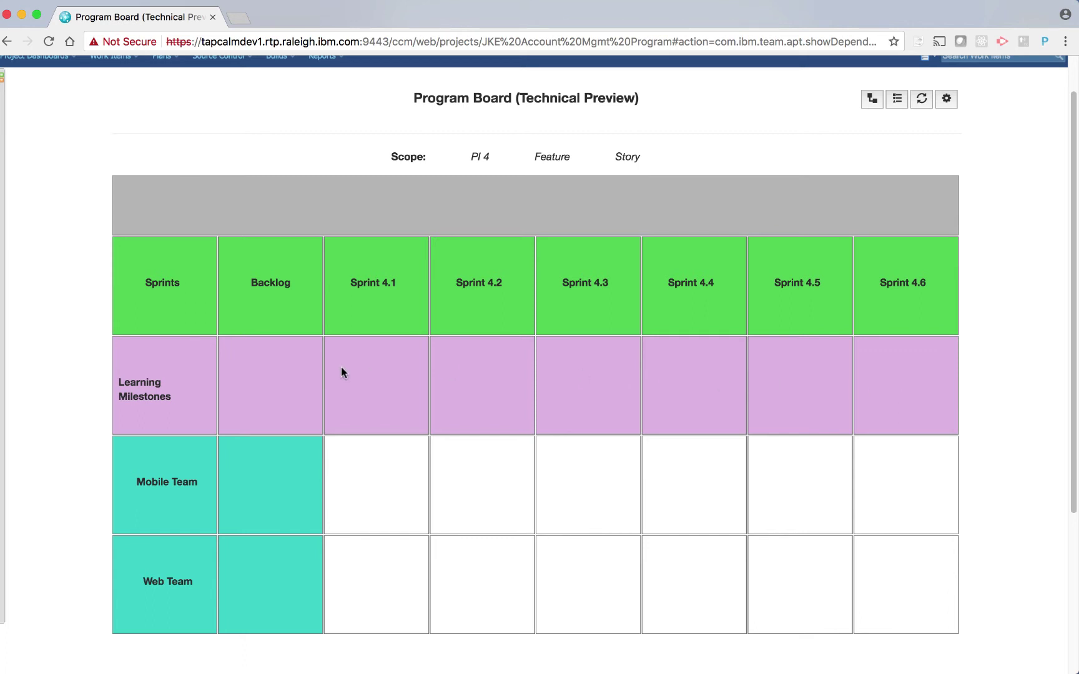
{"action": "scroll", "coordinate": [195, 489], "scroll_direction": "down", "scroll_amount": 3}
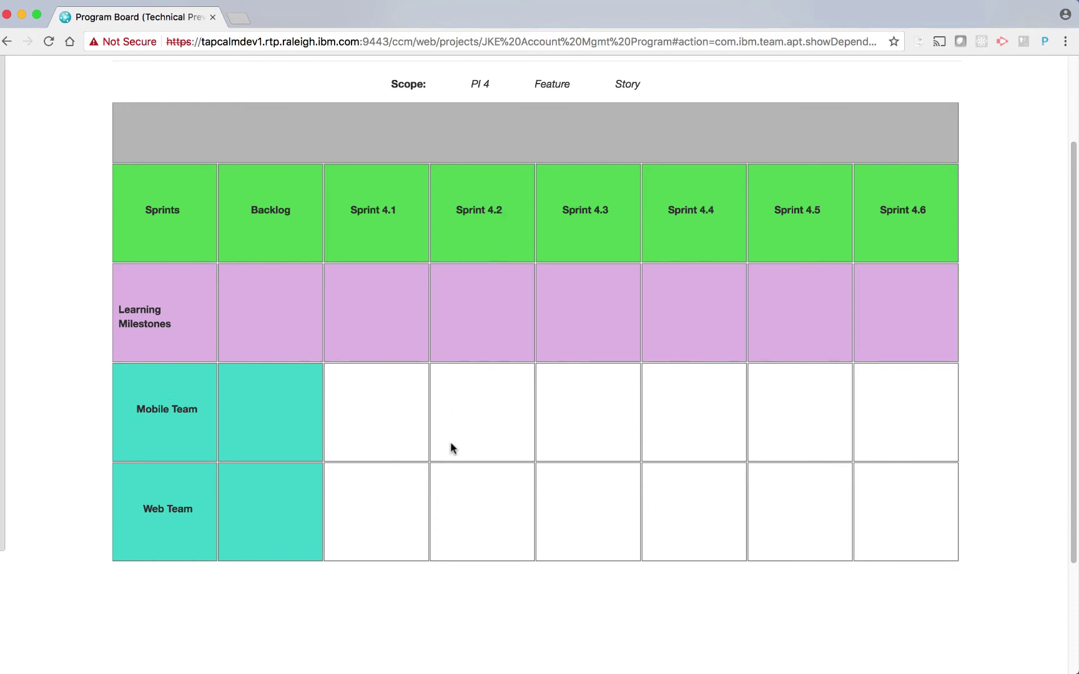
{"action": "scroll", "coordinate": [451, 436], "scroll_direction": "up", "scroll_amount": 3}
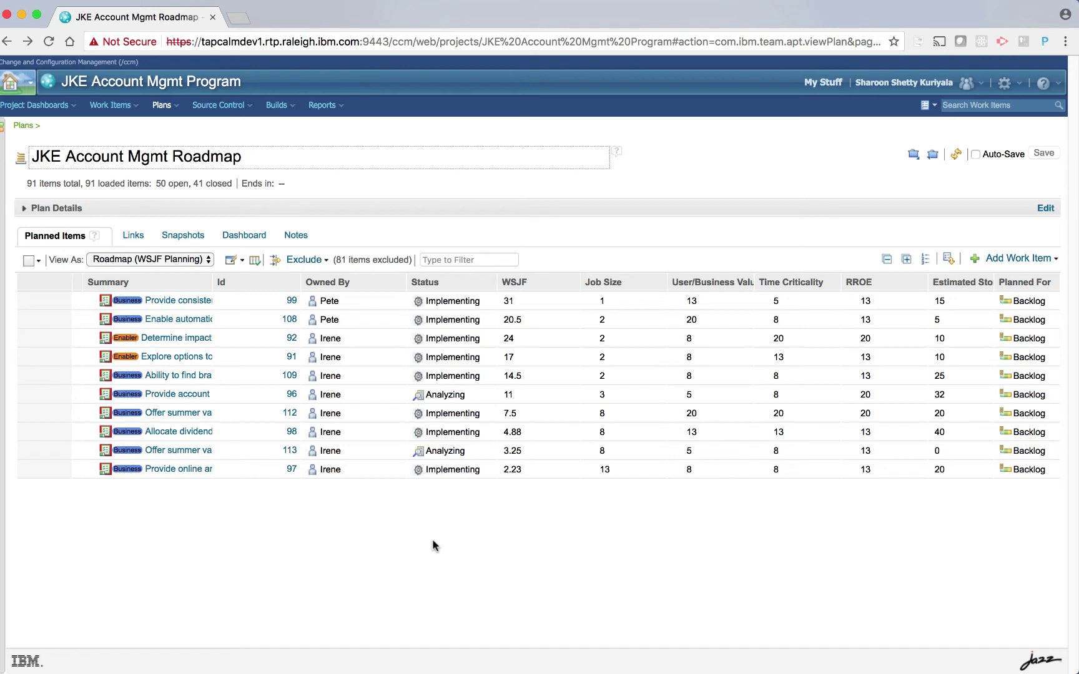
Select the first five features, items 99, 108, 92, 91 and 109, in the JKE Account Mgmt Roadmap plan.
{"action": "mouse_move", "coordinate": [35, 284]}
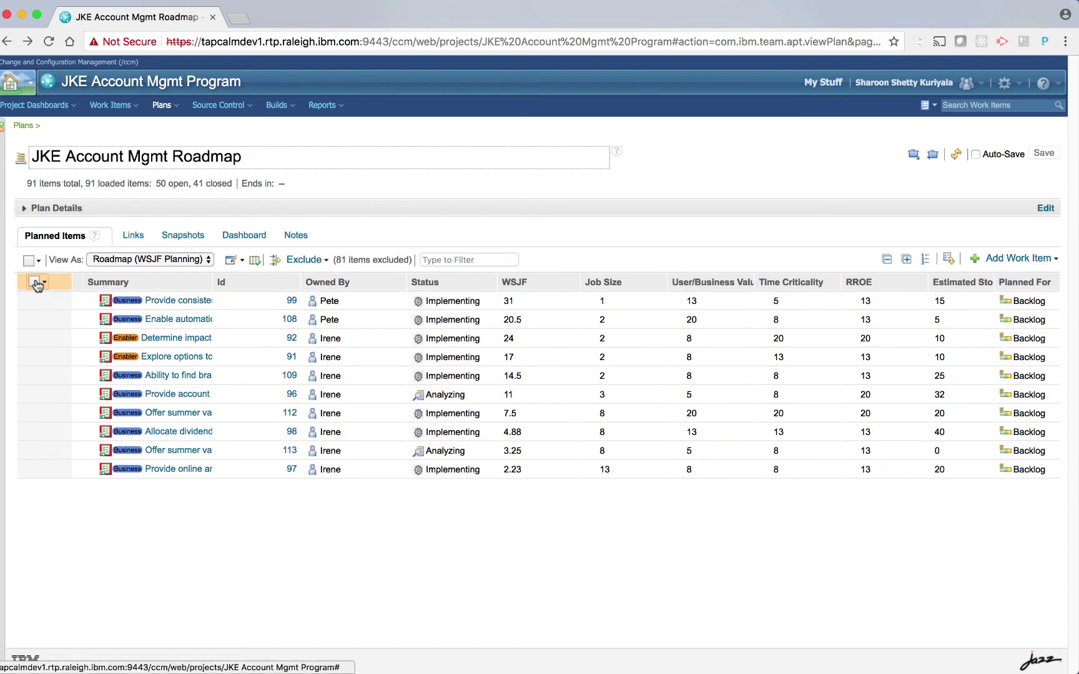
{"action": "left_click", "coordinate": [35, 301]}
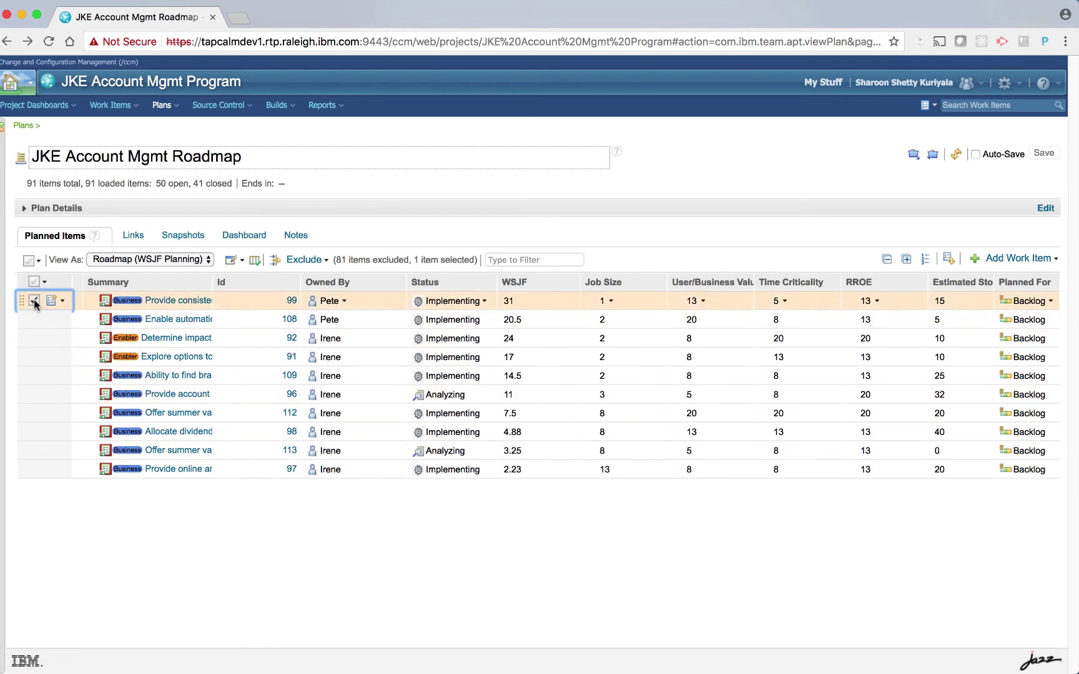
{"action": "left_click", "coordinate": [34, 319]}
{"action": "left_click", "coordinate": [35, 338]}
{"action": "left_click", "coordinate": [33, 357]}
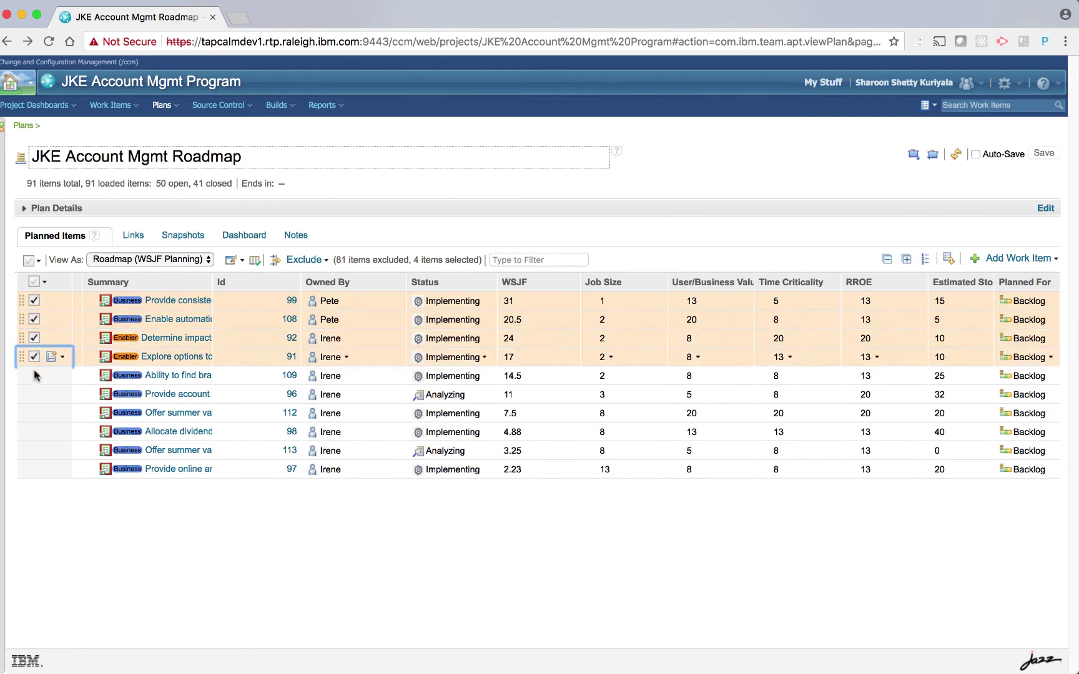
{"action": "left_click", "coordinate": [34, 376]}
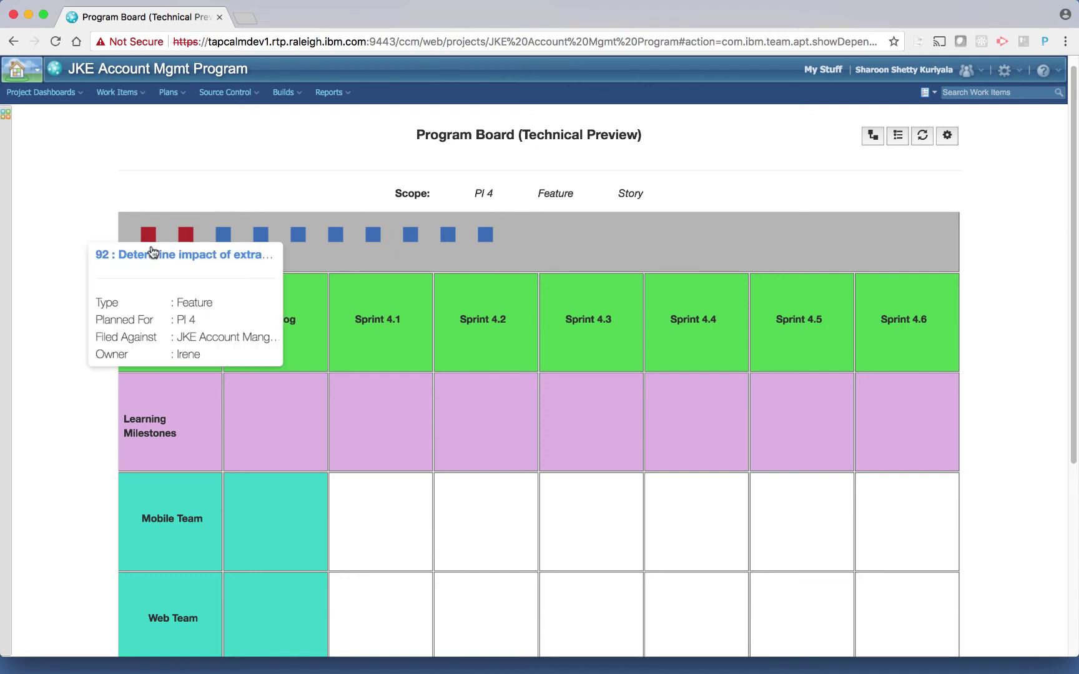
Inspect the details of the parent features planned for PI 4 and read the program board's legend.
{"action": "mouse_move", "coordinate": [186, 242]}
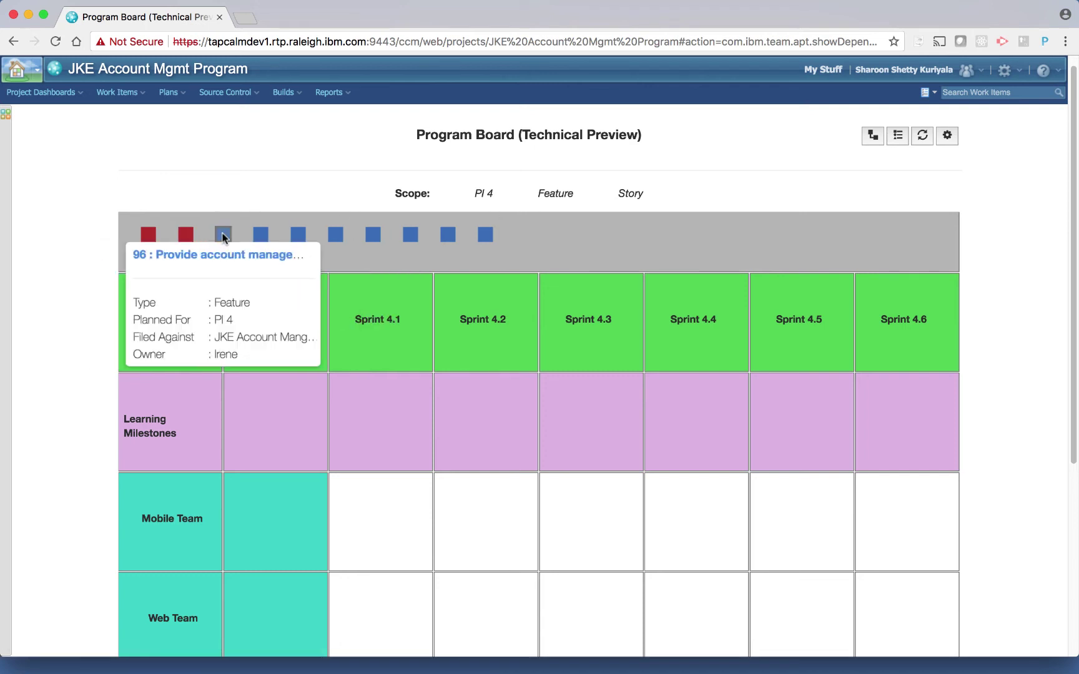
{"action": "mouse_move", "coordinate": [300, 239]}
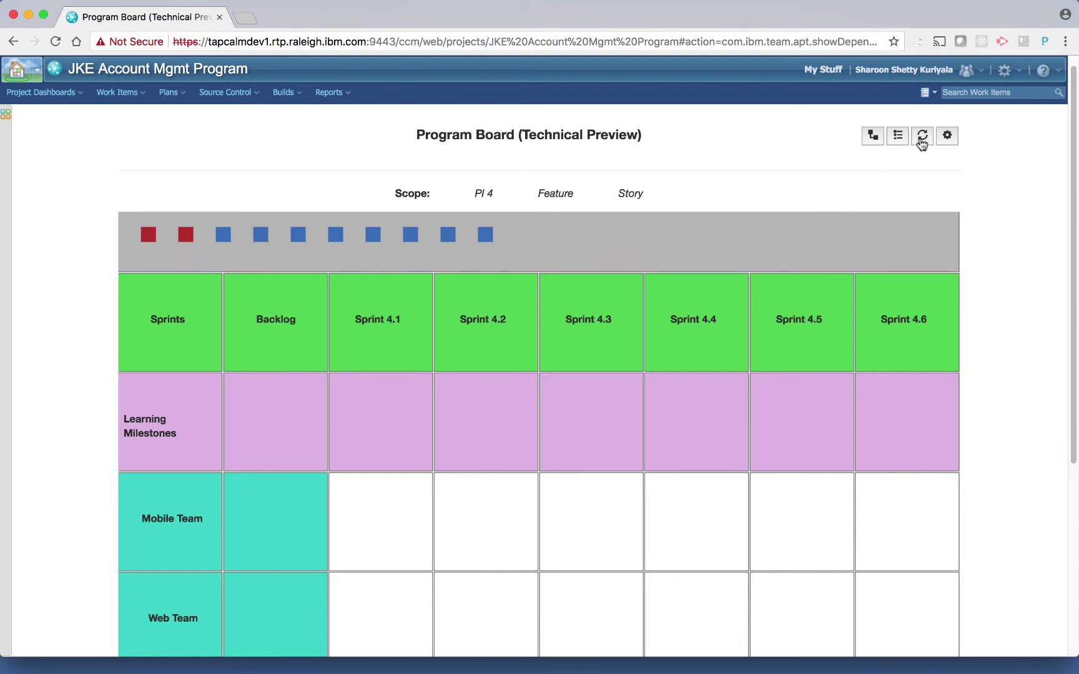
{"action": "left_click", "coordinate": [898, 137]}
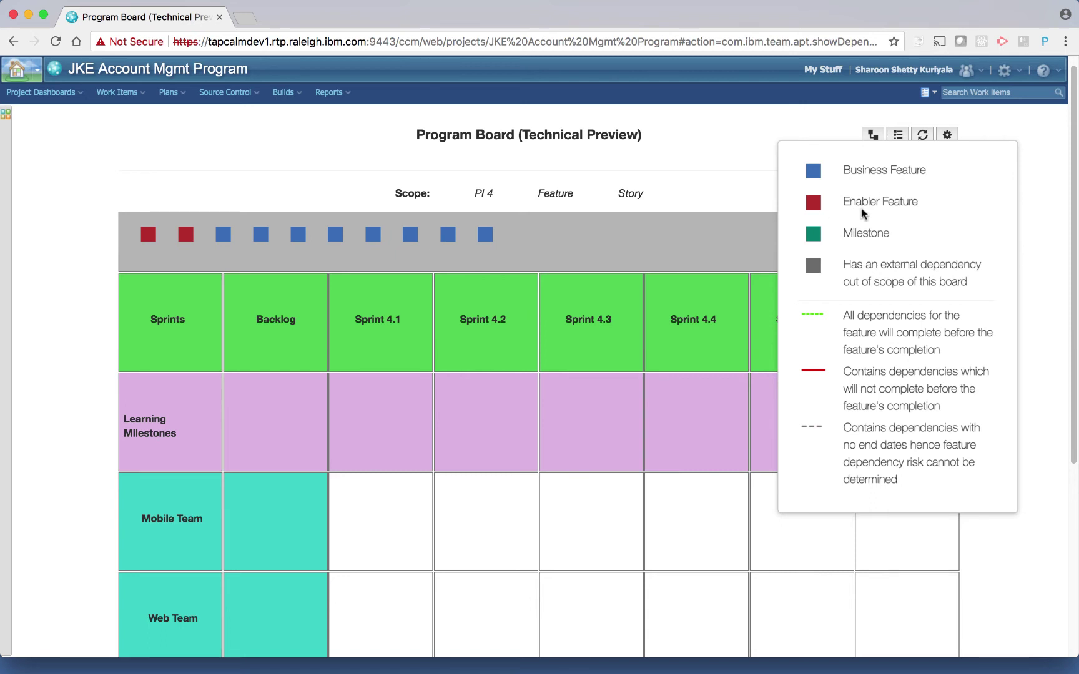
{"action": "left_click", "coordinate": [739, 191]}
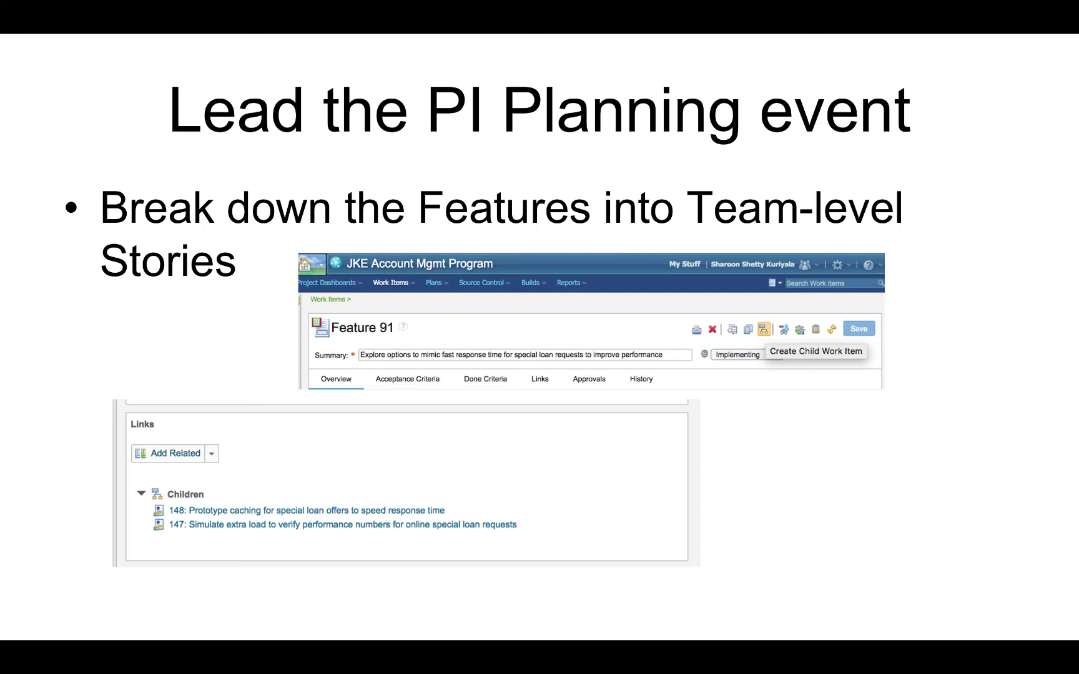
{"action": "key", "text": "Right"}
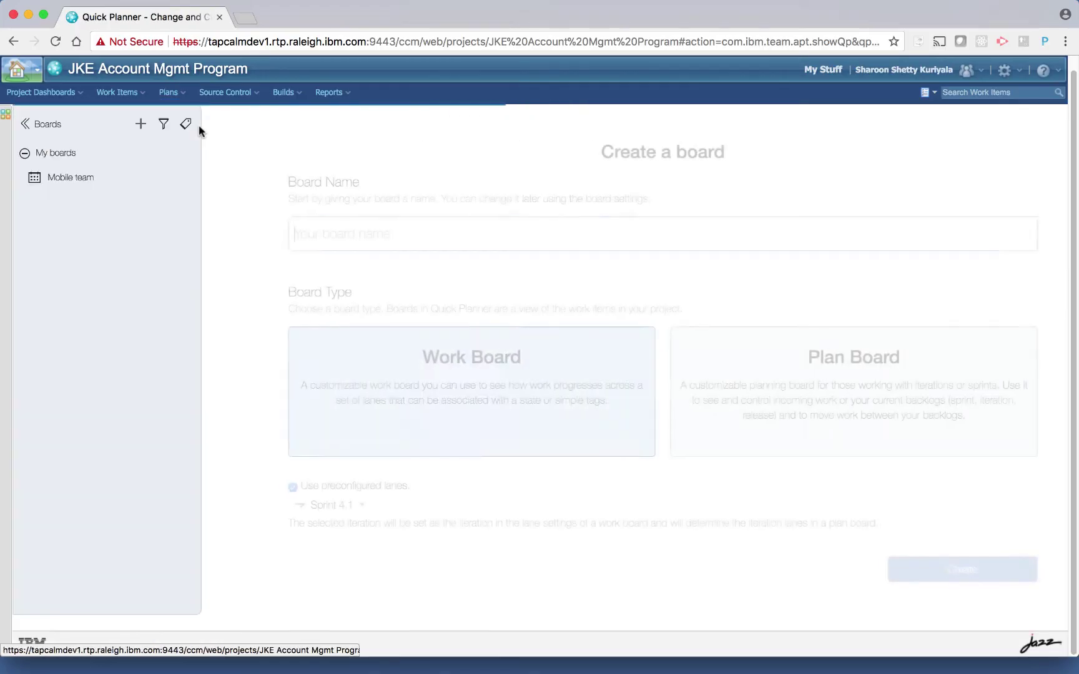
Open the Mobile team board in Quick Planner and expand feature 99 to review its child stories.
{"action": "left_click", "coordinate": [79, 180]}
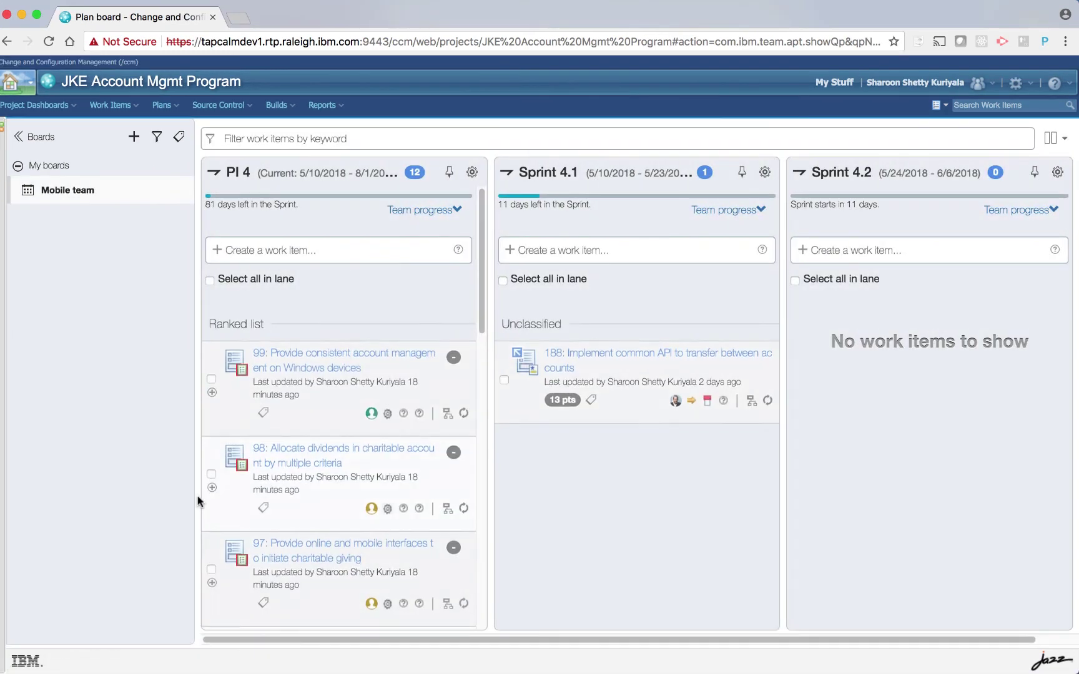
{"action": "left_click", "coordinate": [212, 382]}
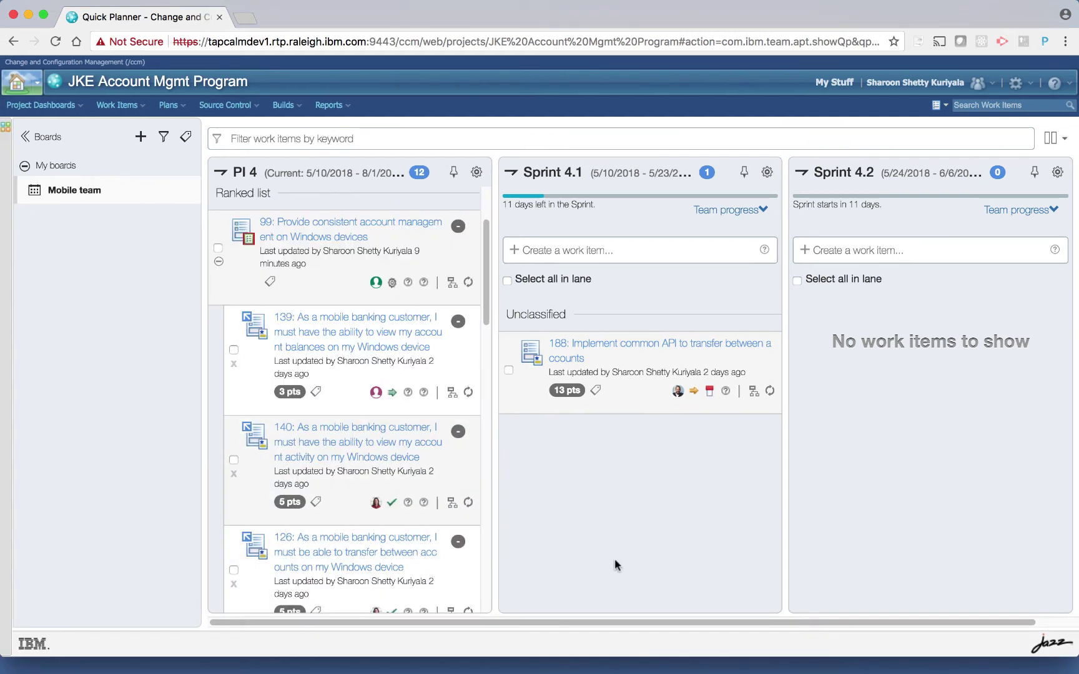
{"action": "scroll", "coordinate": [369, 431], "scroll_direction": "down", "scroll_amount": 2}
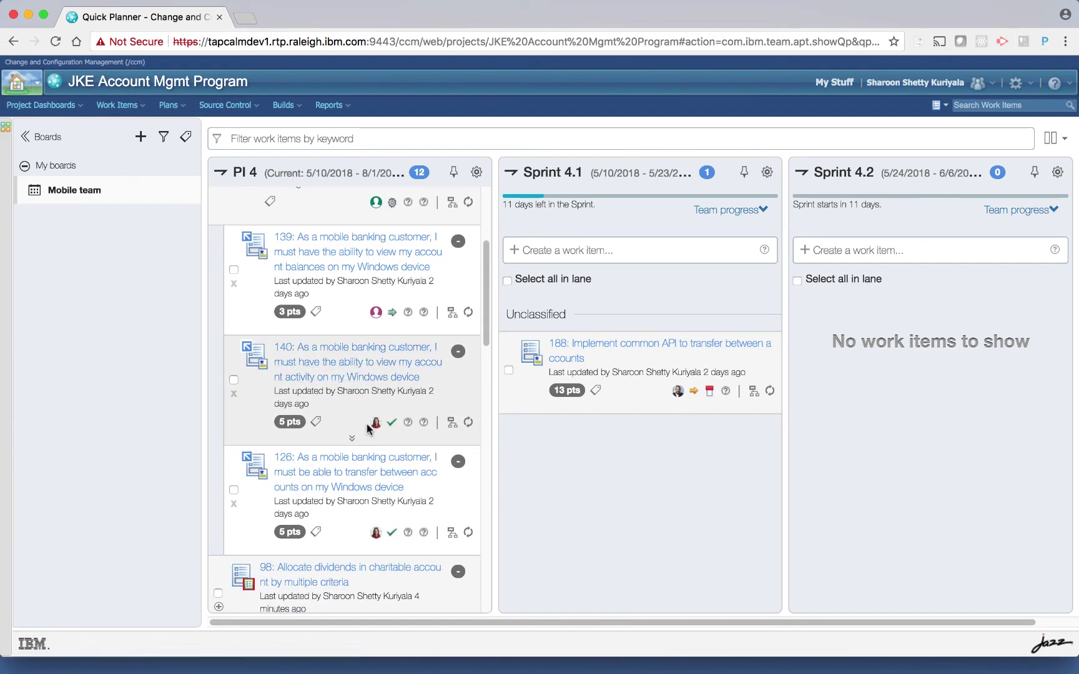
{"action": "scroll", "coordinate": [366, 423], "scroll_direction": "up", "scroll_amount": 3}
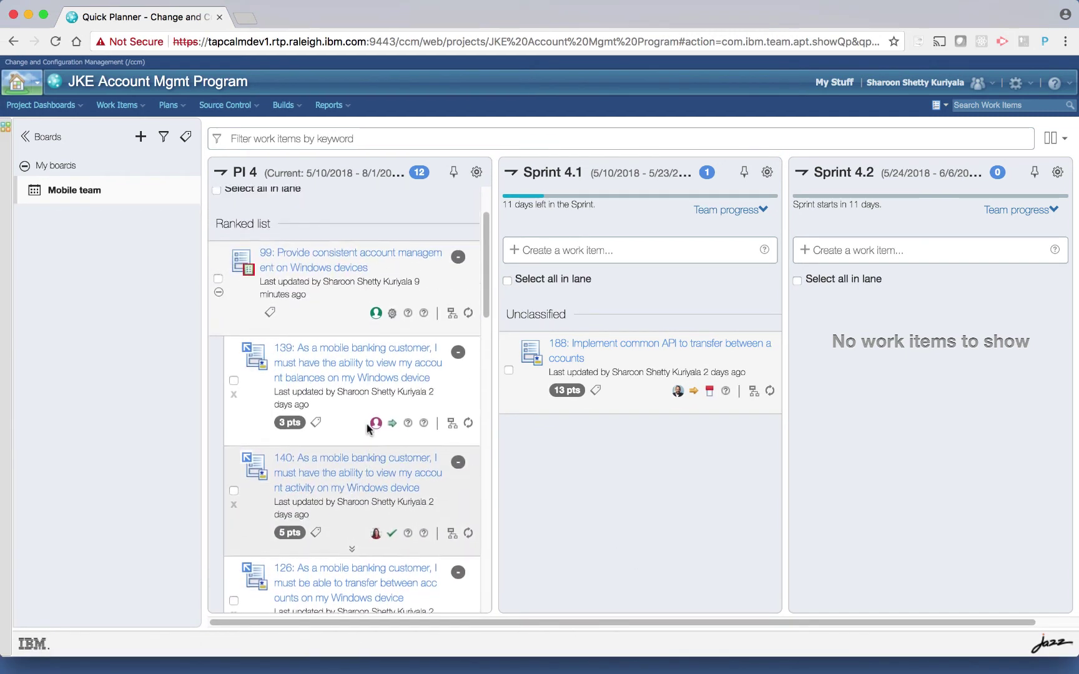
Open the program board and view the story items of the second Mobile Team feature in Sprint 4.4.
{"action": "left_click", "coordinate": [169, 109]}
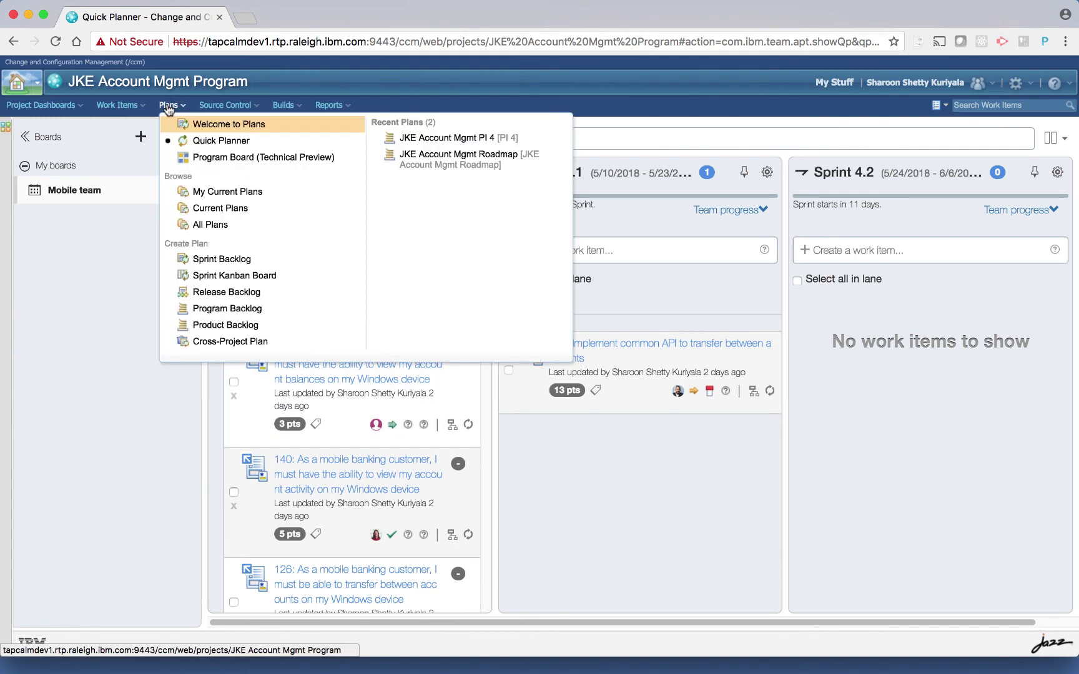
{"action": "left_click", "coordinate": [244, 157]}
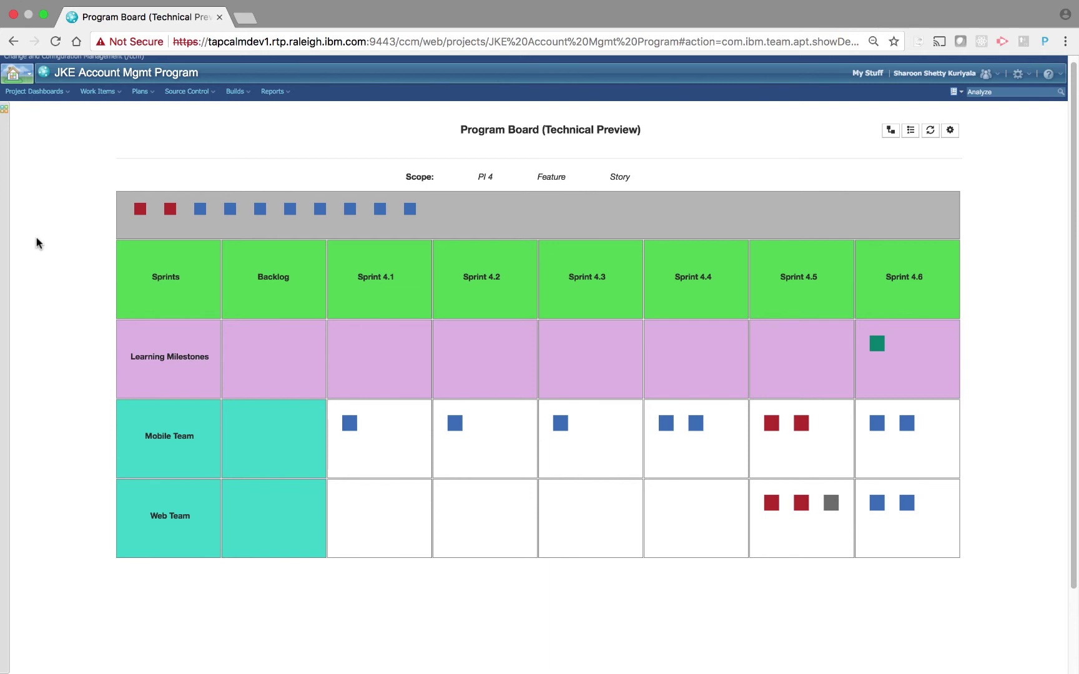
{"action": "left_click", "coordinate": [695, 423]}
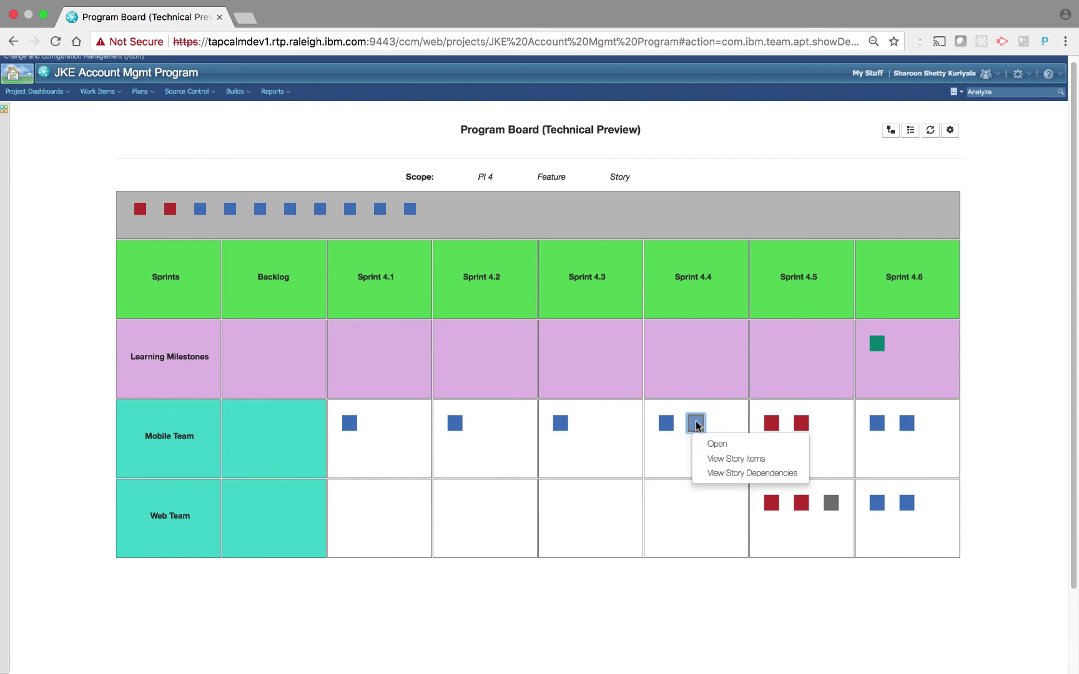
{"action": "left_click", "coordinate": [722, 459]}
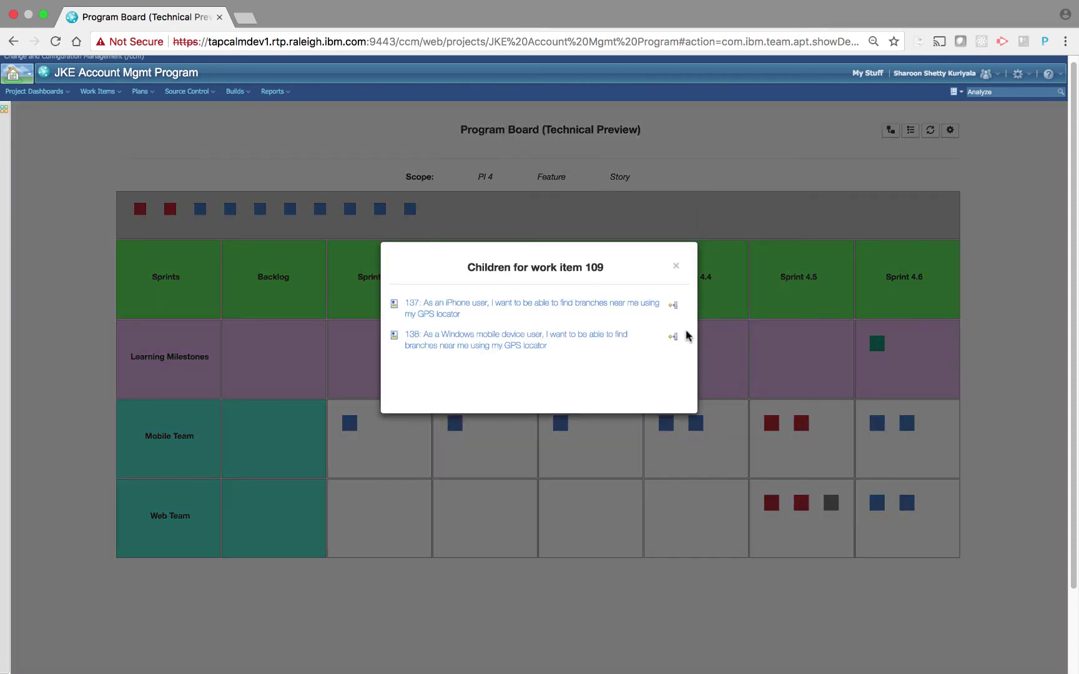
Start adding a dependency for story 137 and search for work item 140.
{"action": "left_click", "coordinate": [674, 306]}
{"action": "type", "text": "140"}
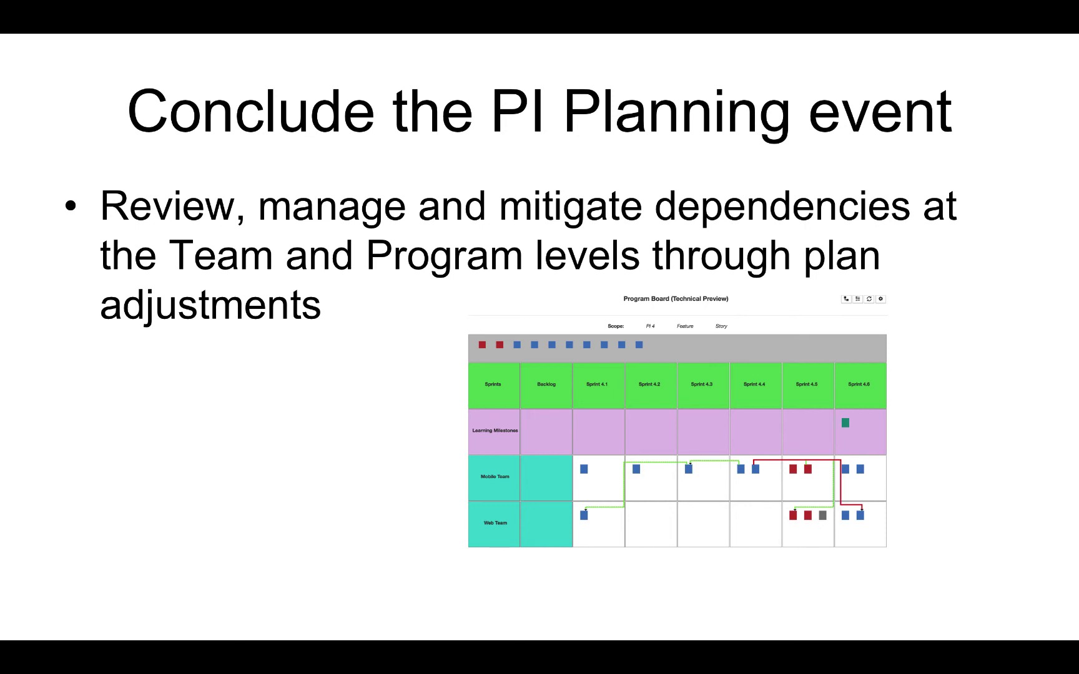
{"action": "key", "text": "Right"}
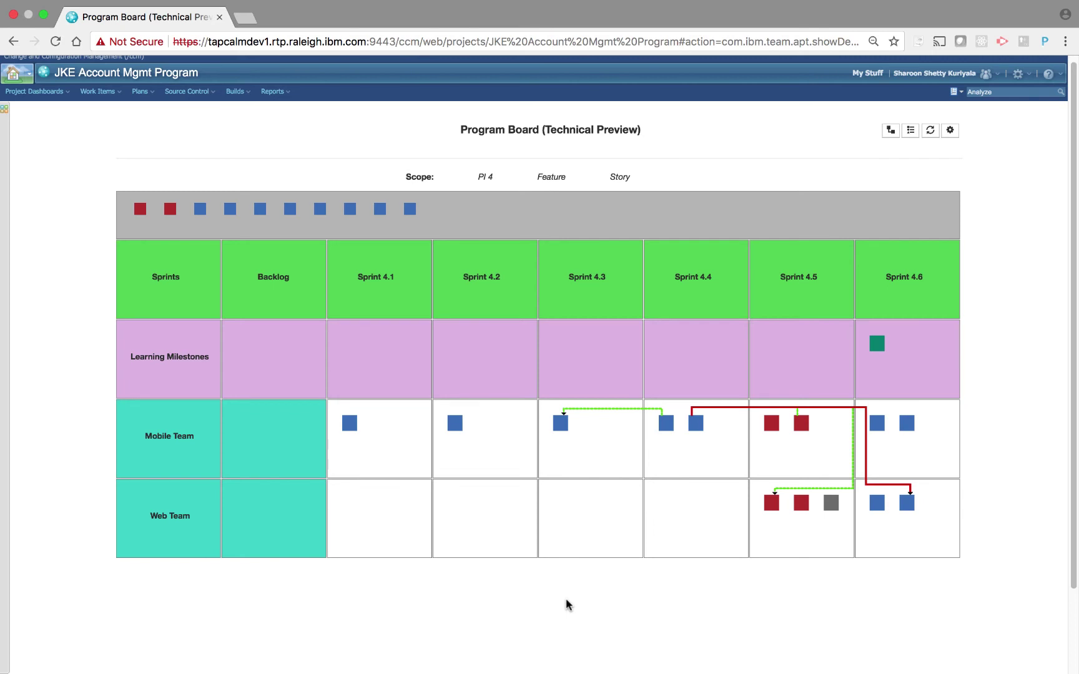
Hide the green, red and grey dependency lines on the program board.
{"action": "left_click", "coordinate": [890, 130]}
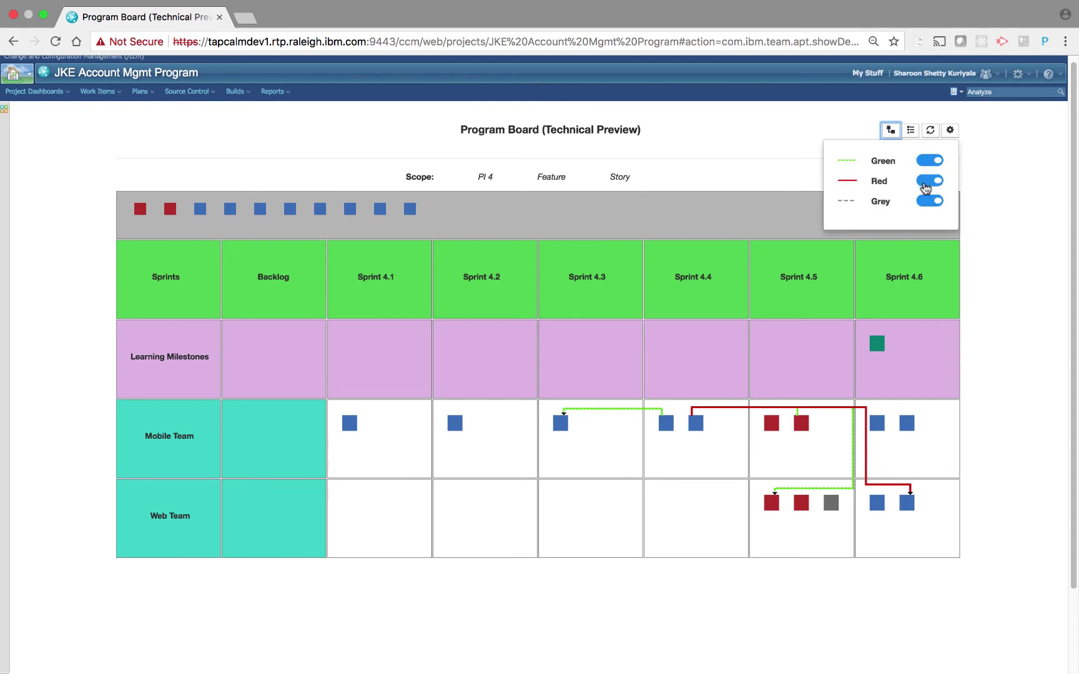
{"action": "left_click", "coordinate": [925, 163]}
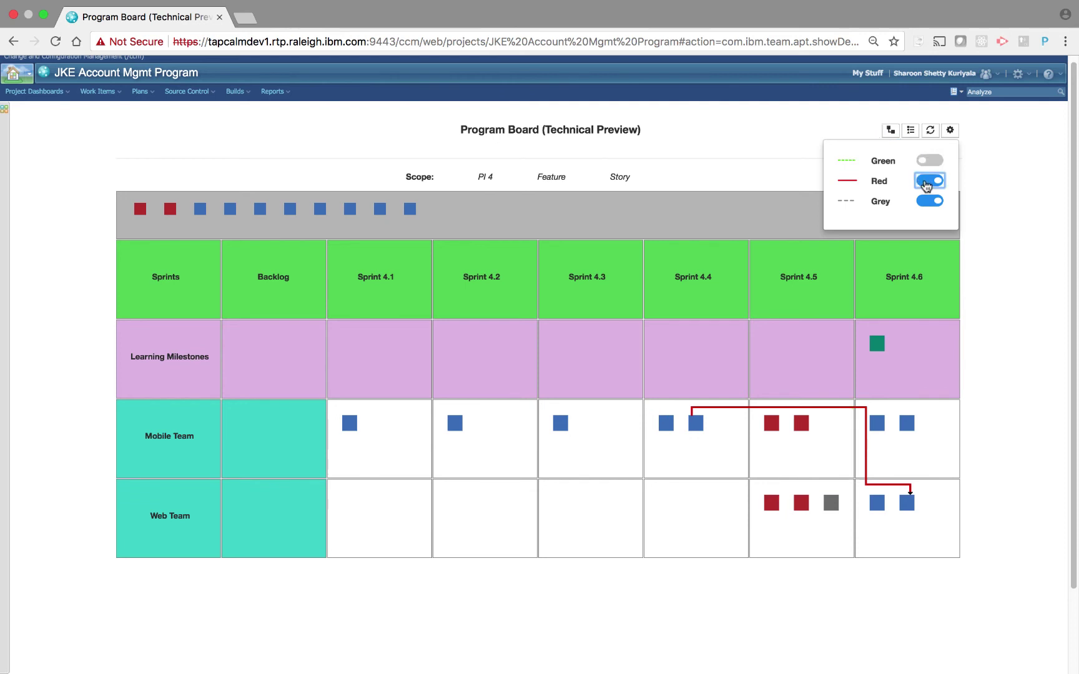
{"action": "left_click", "coordinate": [925, 181]}
{"action": "left_click", "coordinate": [925, 201]}
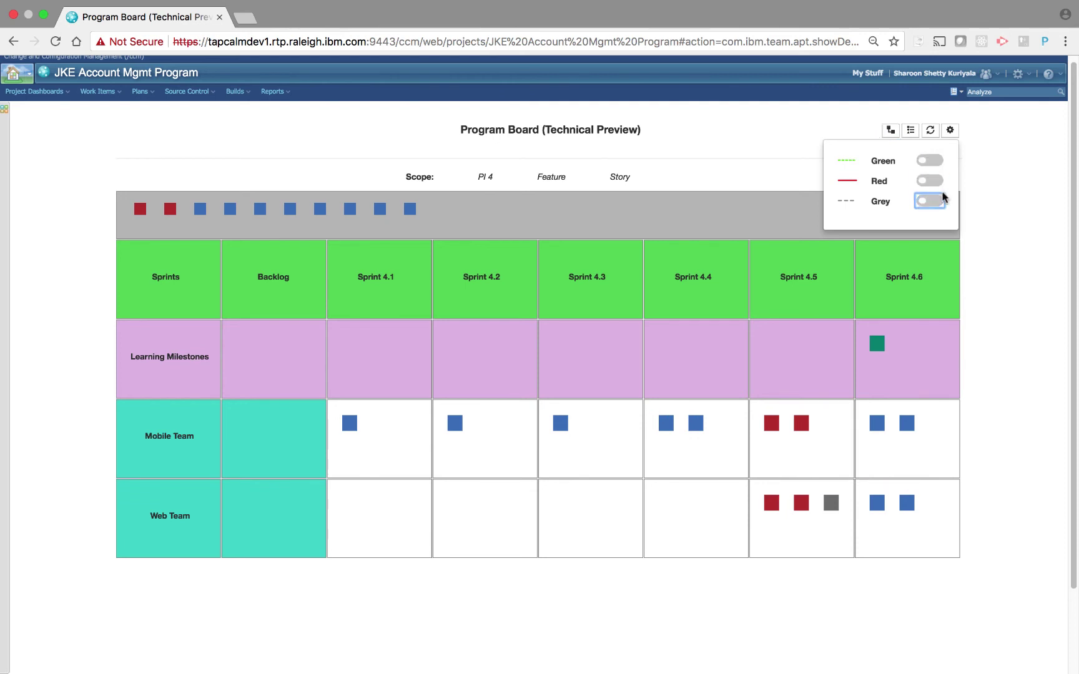
Turn the red, green and grey dependency lines back on.
{"action": "left_click", "coordinate": [935, 181]}
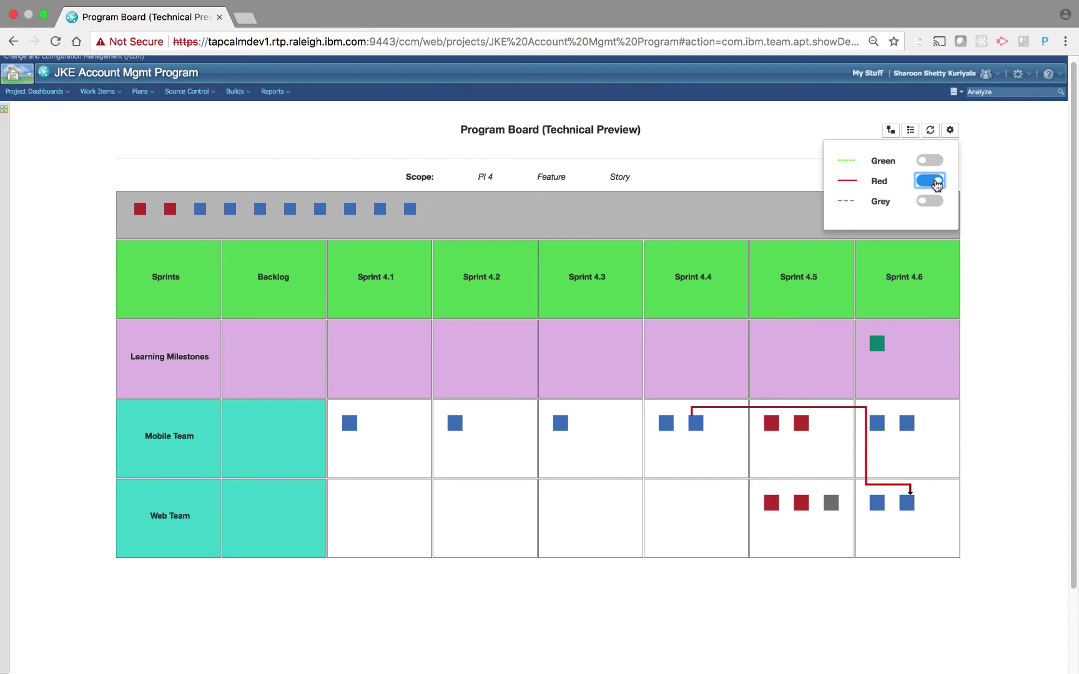
{"action": "left_click", "coordinate": [935, 162]}
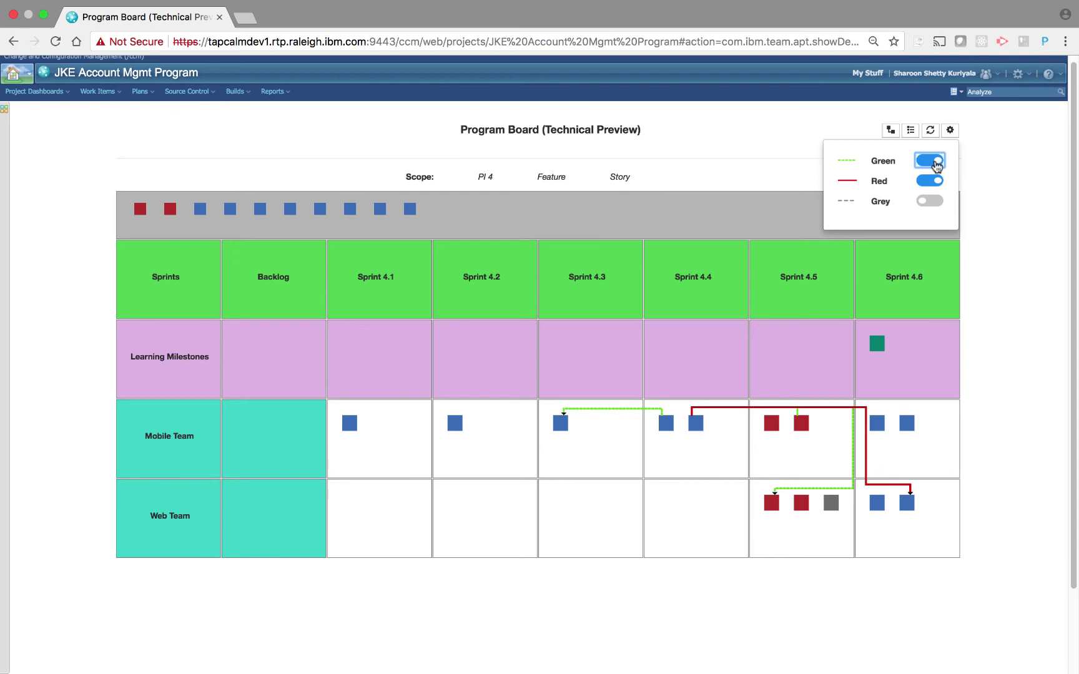
{"action": "left_click", "coordinate": [936, 202]}
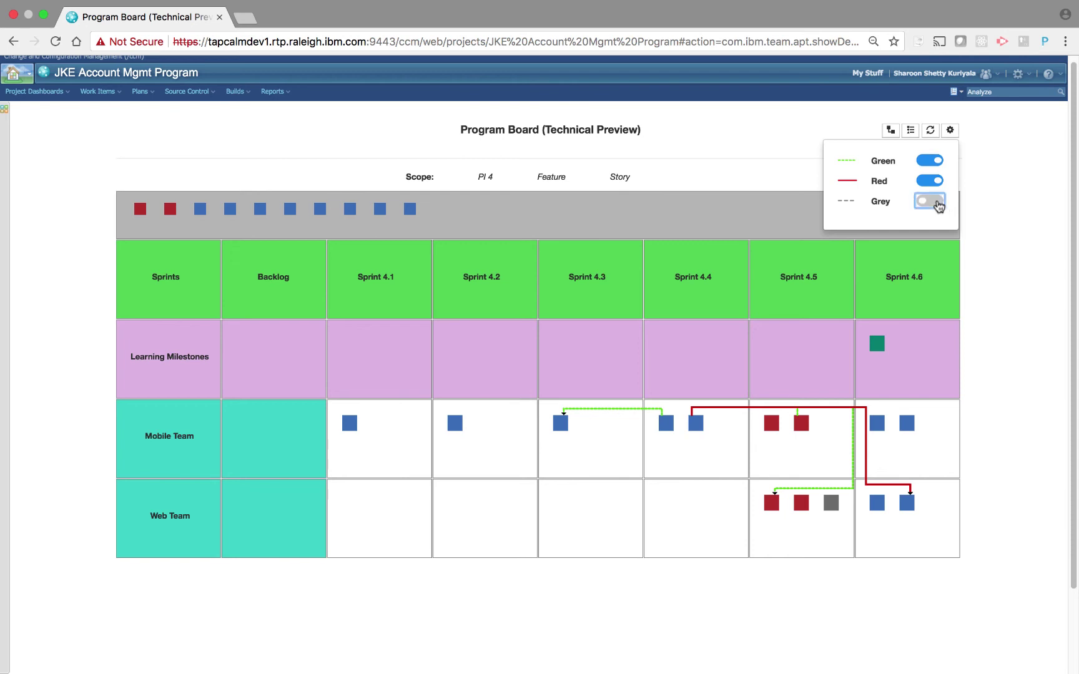
Check the board's legend and view the story dependencies of the first Mobile Team feature in Sprint 4.4.
{"action": "left_click", "coordinate": [911, 132]}
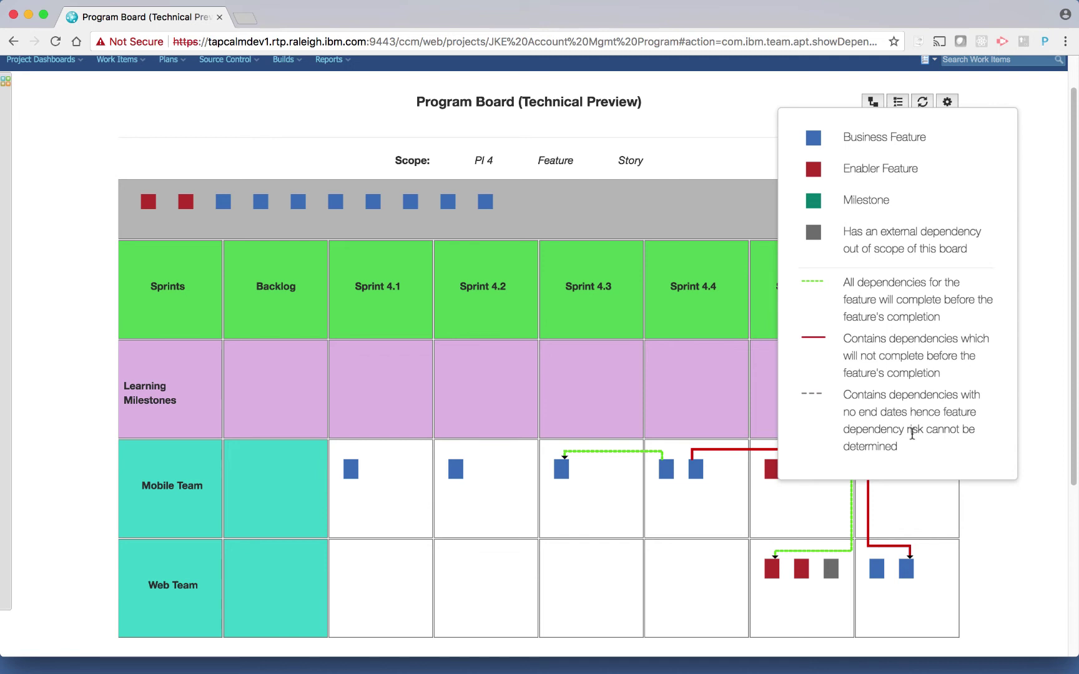
{"action": "key", "text": "super+minus"}
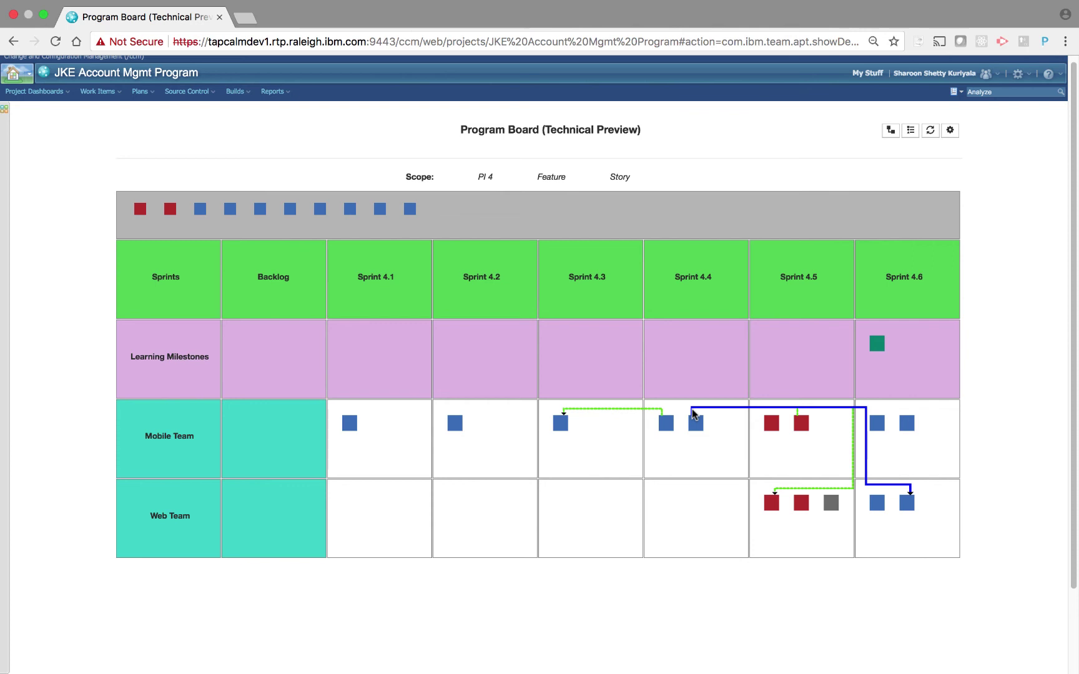
{"action": "left_click", "coordinate": [666, 424]}
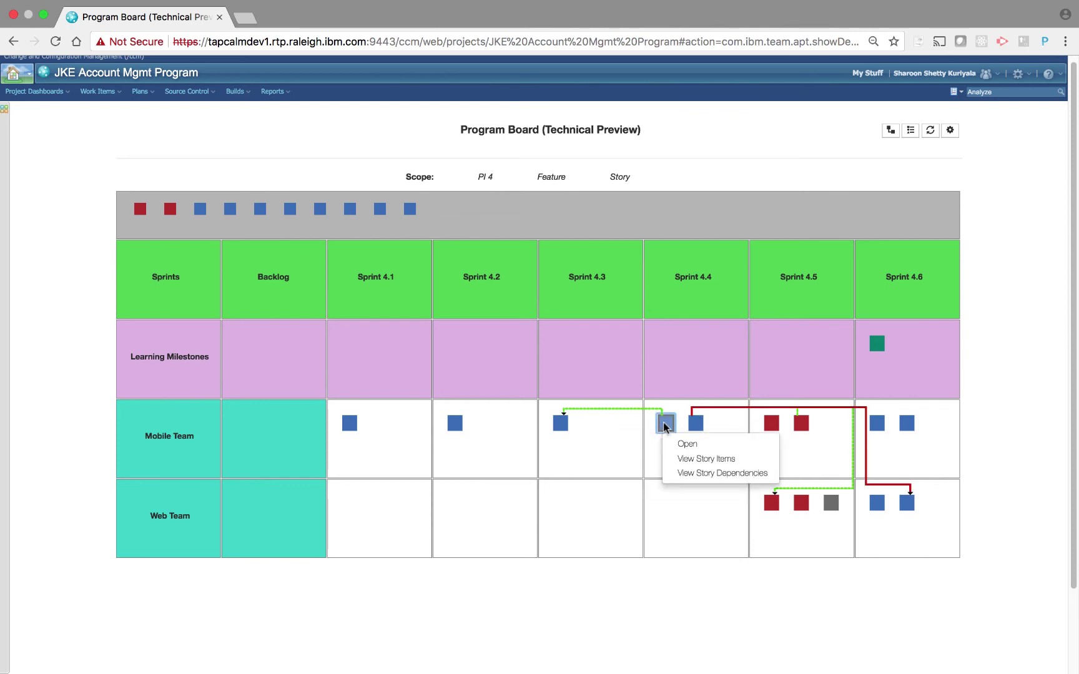
{"action": "left_click", "coordinate": [710, 474]}
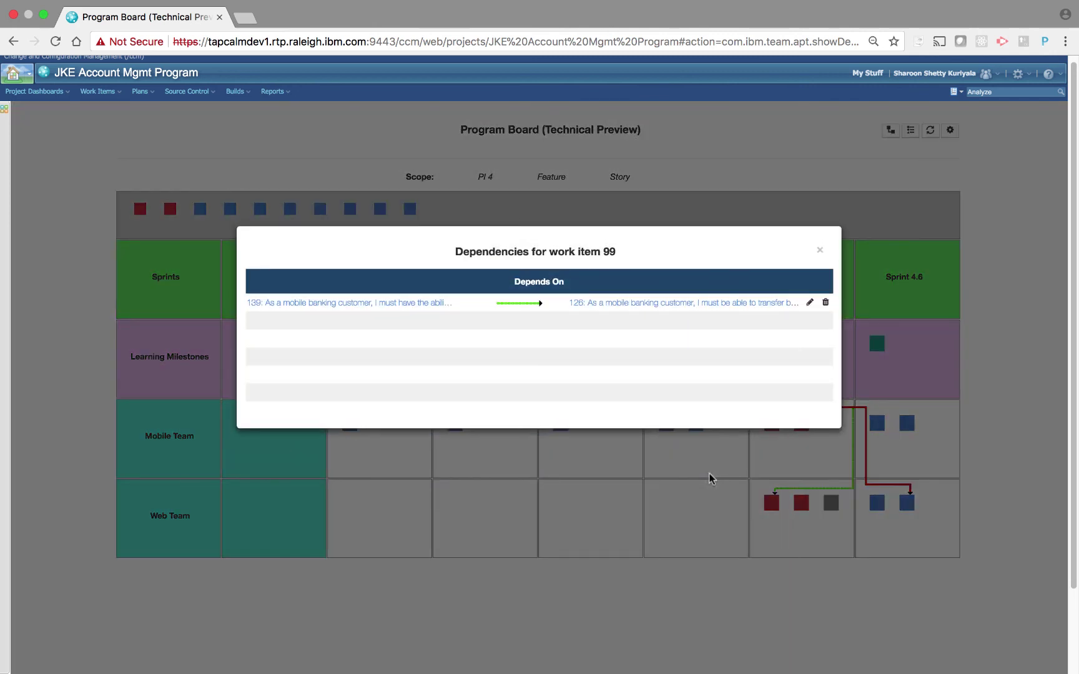
{"action": "key", "text": "super+0"}
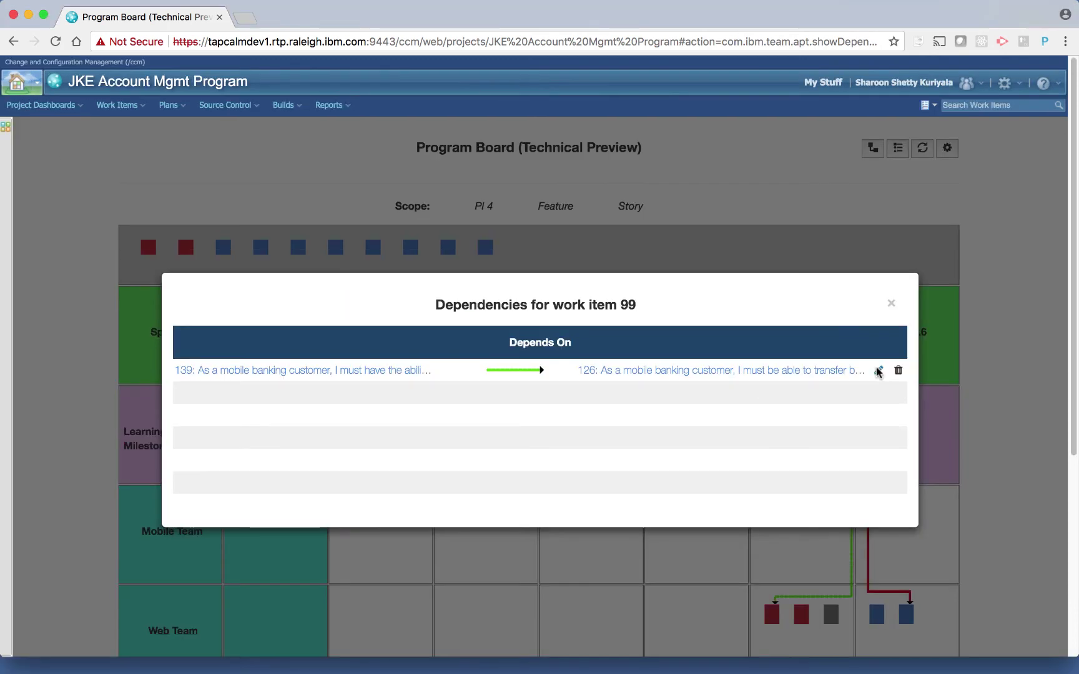
Open the dependency between stories 139 and 126 for editing, look through story 126's owner, category and planned-for options, and close without saving.
{"action": "left_click", "coordinate": [877, 371]}
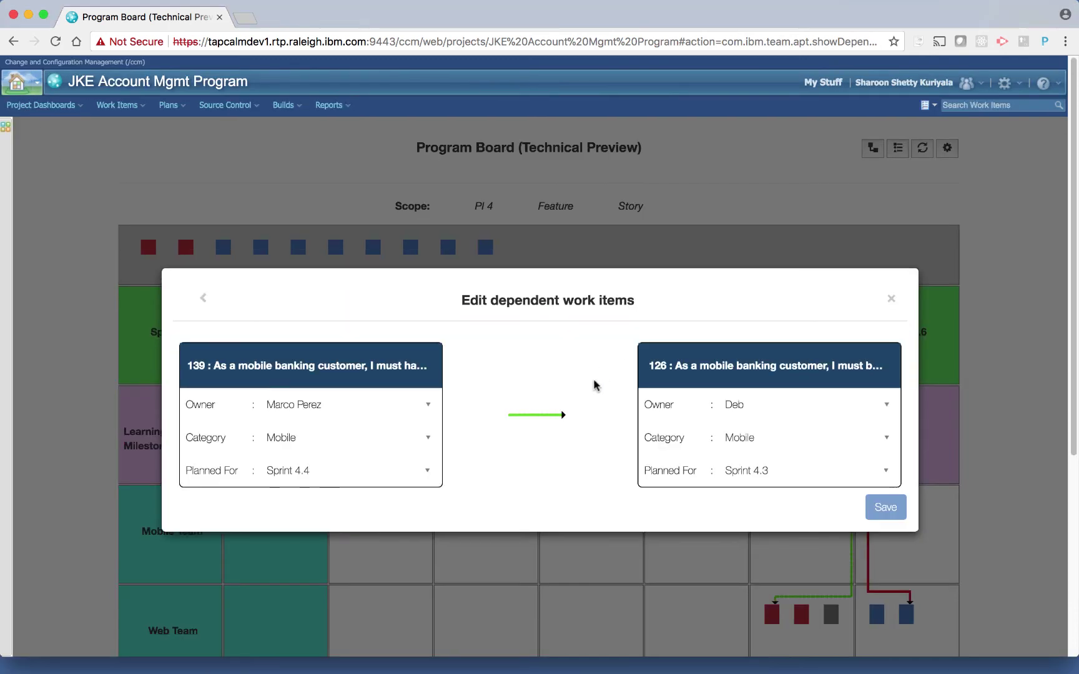
{"action": "left_click", "coordinate": [887, 405]}
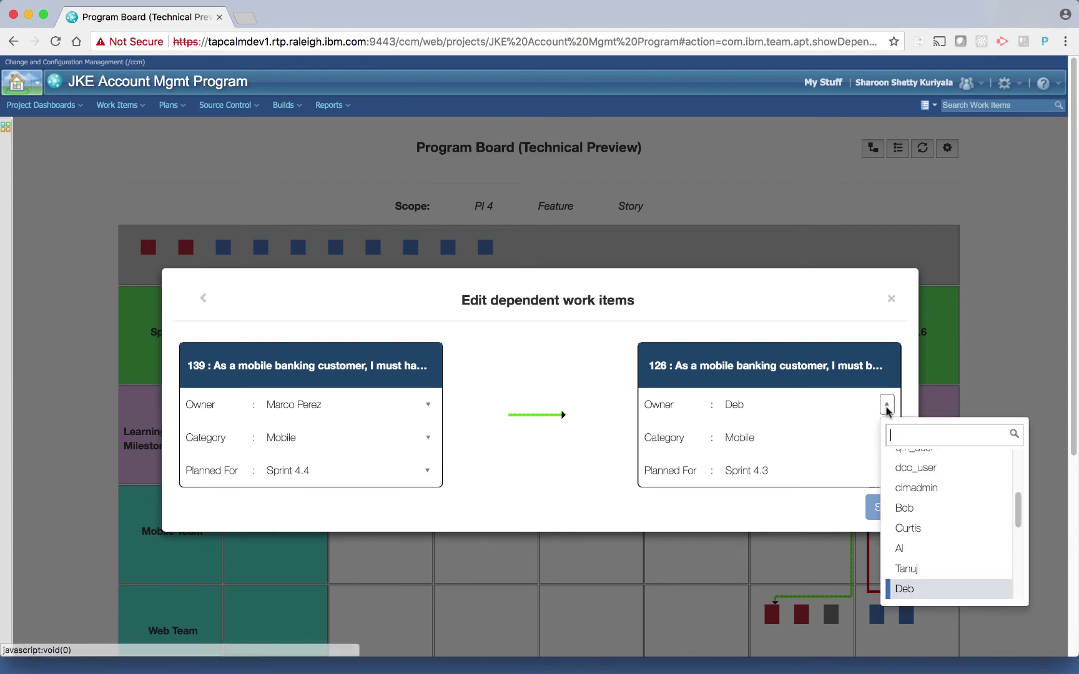
{"action": "left_click", "coordinate": [850, 440]}
{"action": "left_click", "coordinate": [884, 441]}
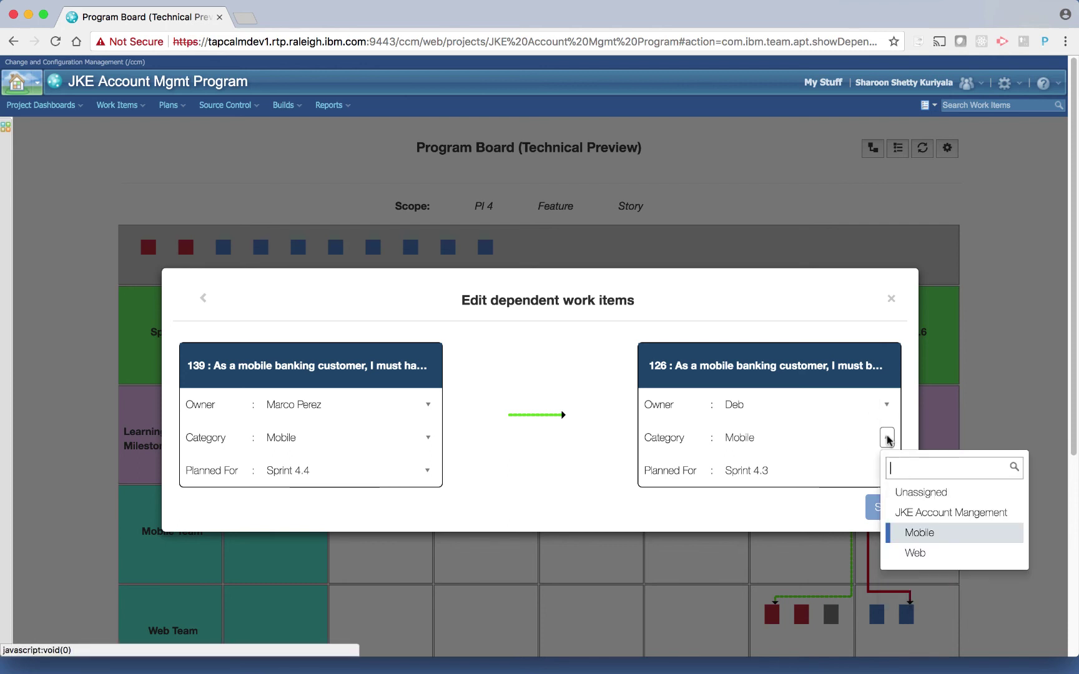
{"action": "left_click", "coordinate": [826, 476]}
{"action": "left_click", "coordinate": [887, 471]}
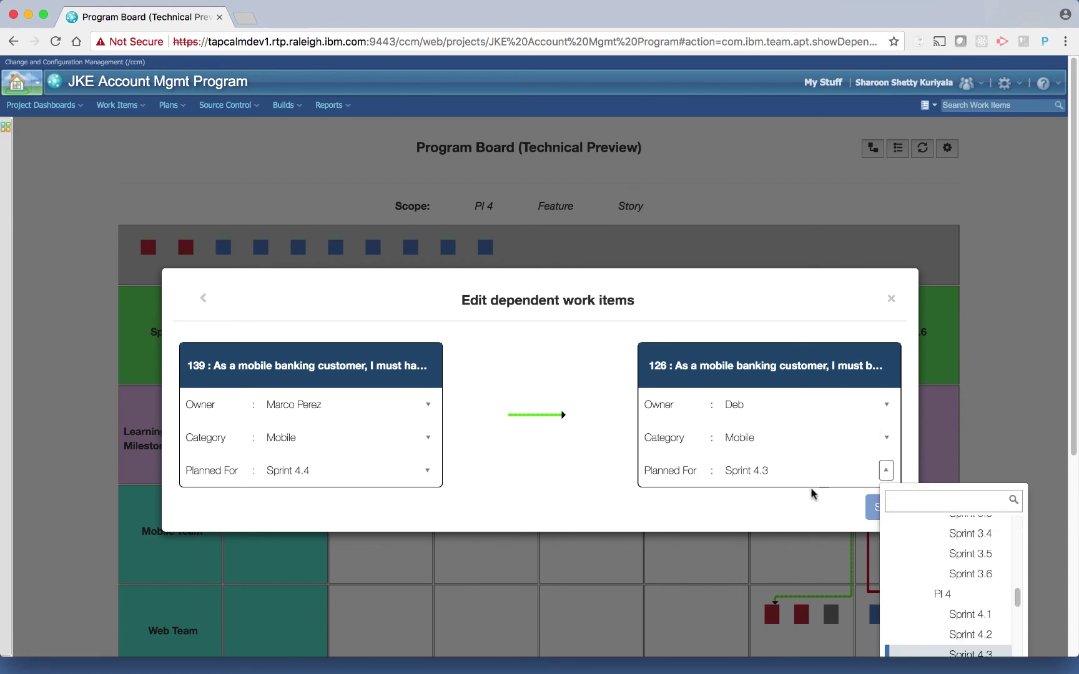
{"action": "left_click", "coordinate": [891, 299]}
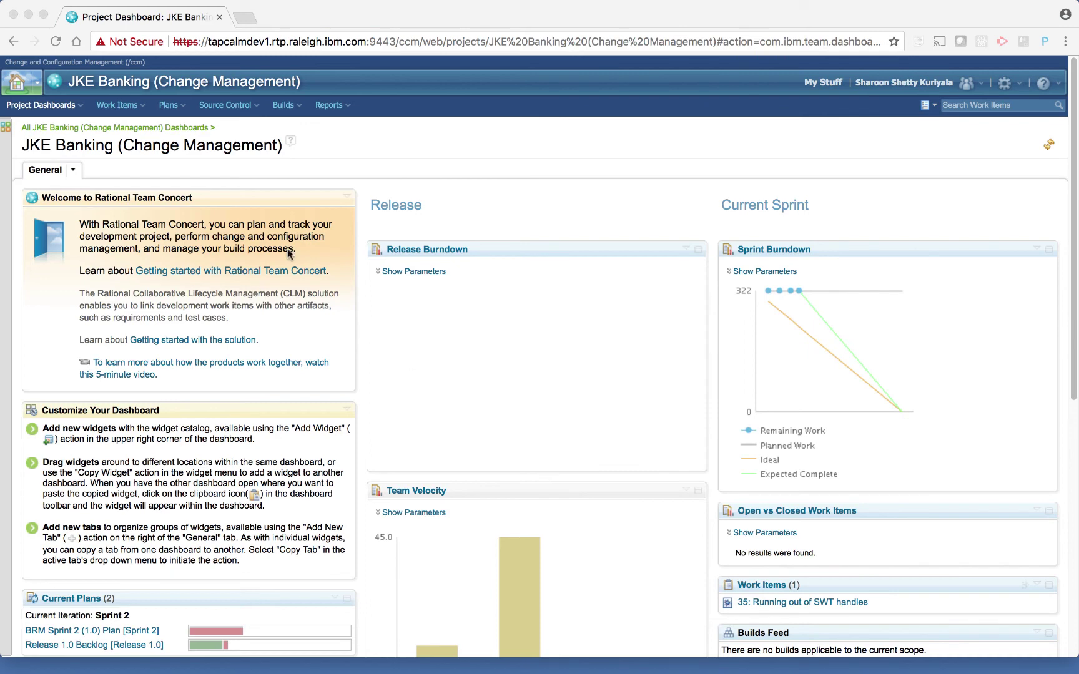
Open the JKE Banking (Change Management) program board and review its configured team areas, iterations and parent and child work item types.
{"action": "left_click", "coordinate": [172, 108]}
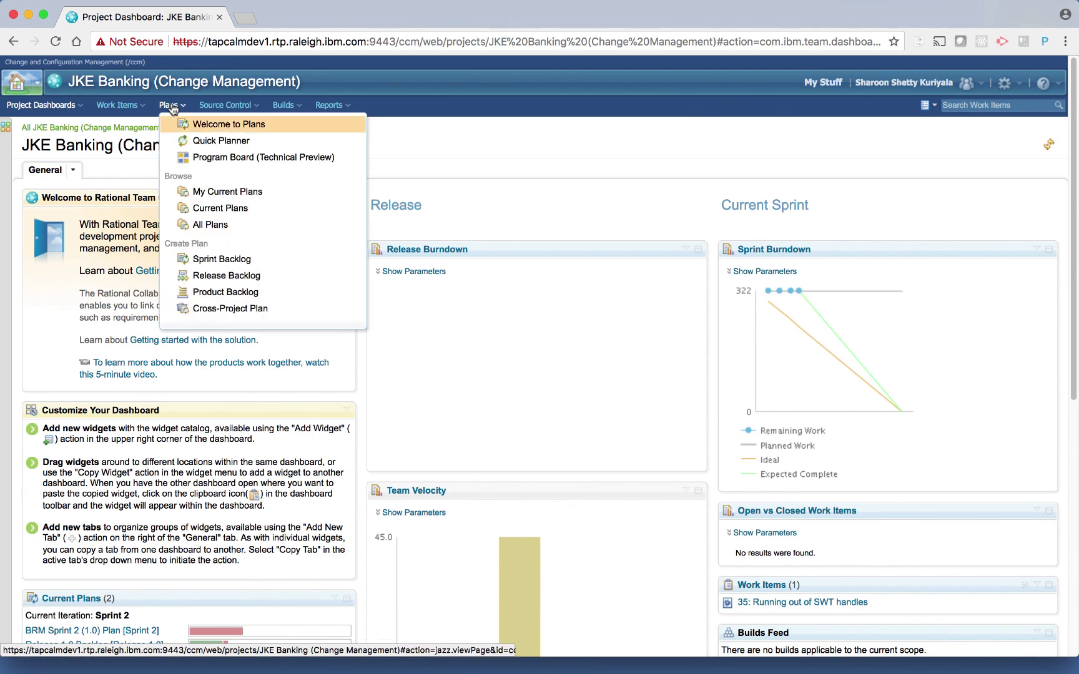
{"action": "left_click", "coordinate": [225, 160]}
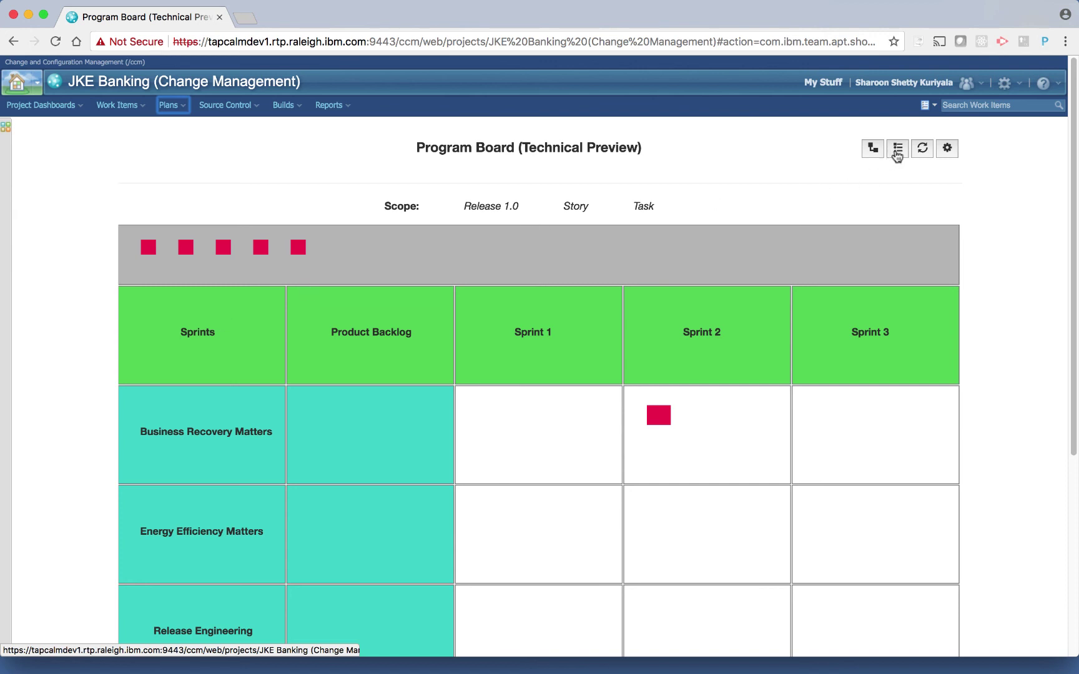
{"action": "left_click", "coordinate": [944, 153]}
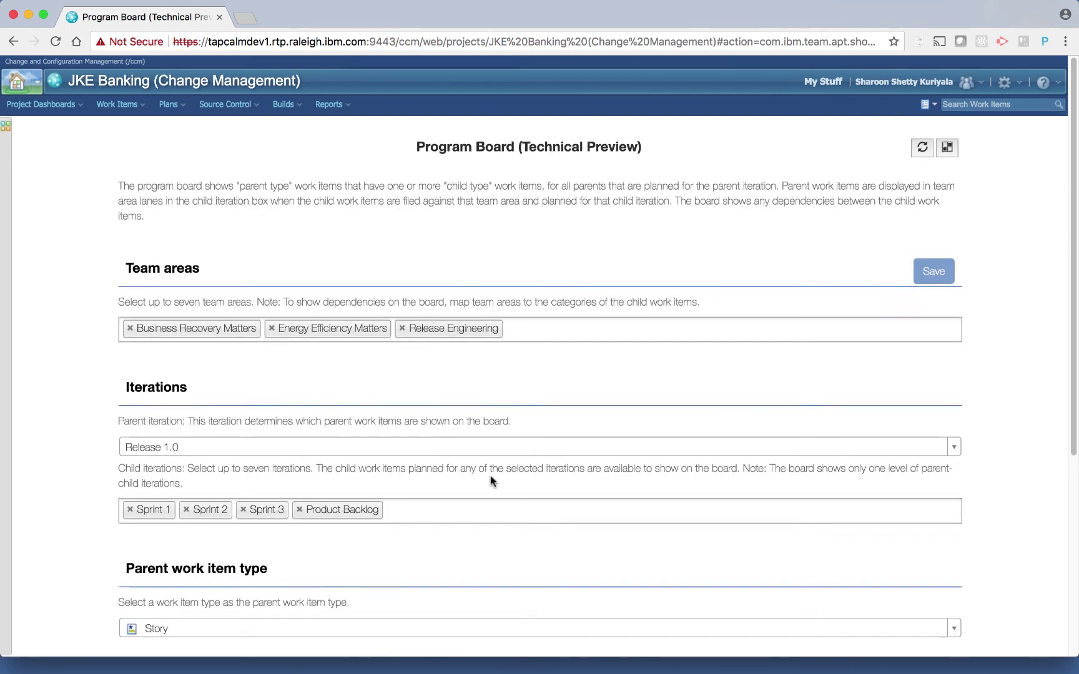
{"action": "scroll", "coordinate": [492, 481], "scroll_direction": "down", "scroll_amount": 2}
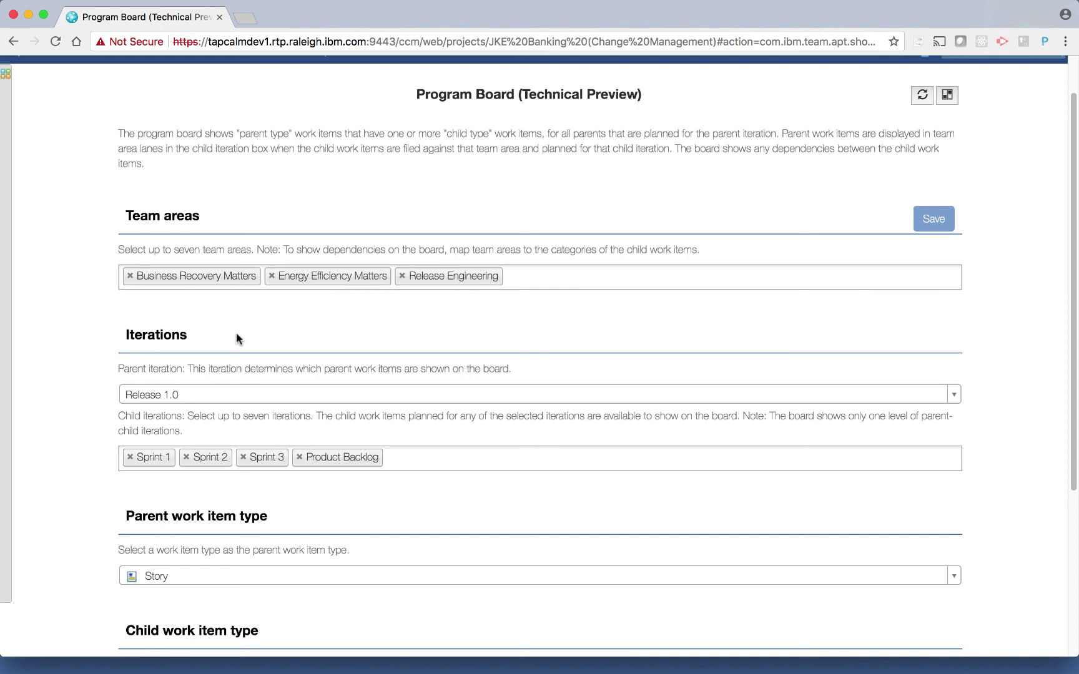
{"action": "scroll", "coordinate": [236, 338], "scroll_direction": "down", "scroll_amount": 3}
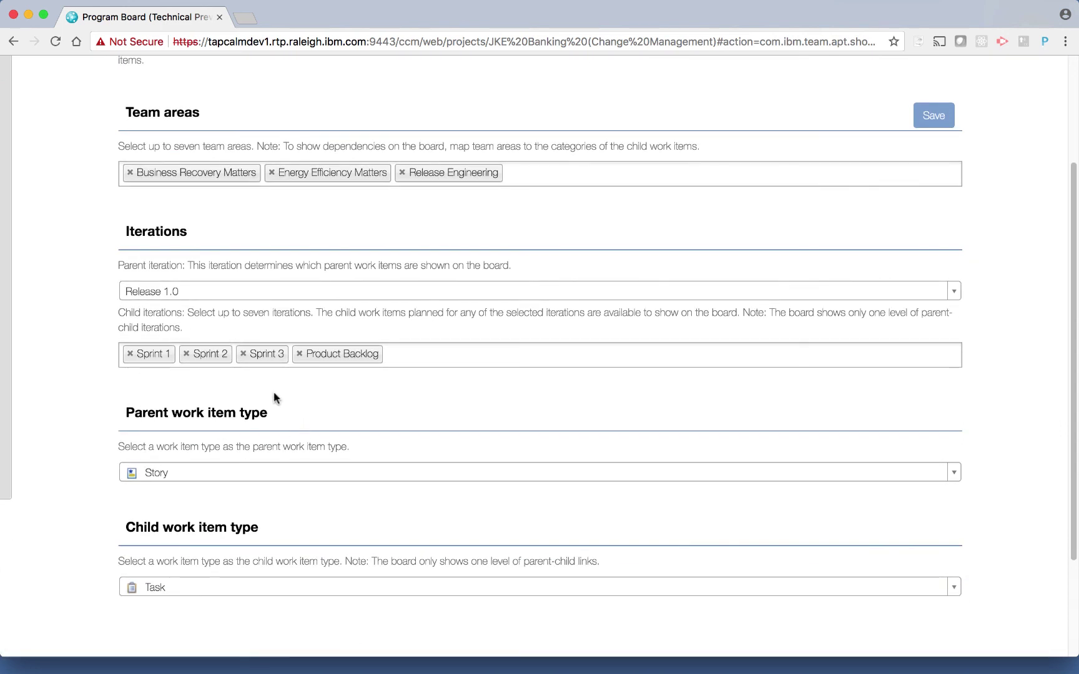
{"action": "scroll", "coordinate": [272, 465], "scroll_direction": "down", "scroll_amount": 2}
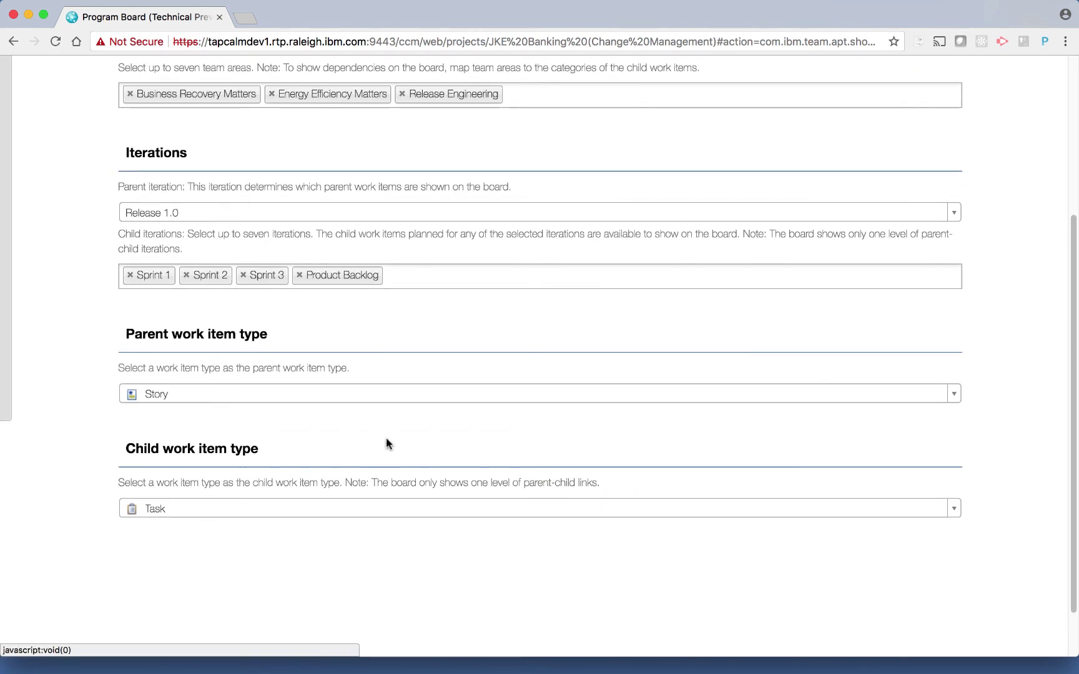
{"action": "scroll", "coordinate": [386, 444], "scroll_direction": "up", "scroll_amount": 6}
Return to the board view and show the child items of the Business Recovery Matters story in Sprint 2.
{"action": "left_click", "coordinate": [944, 149]}
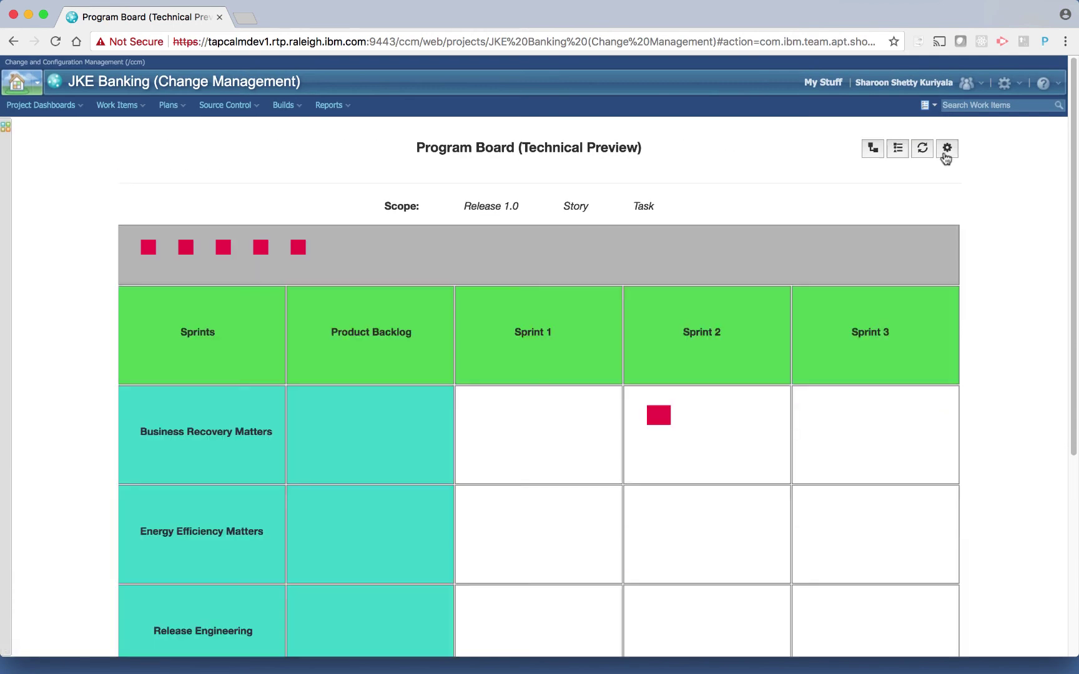
{"action": "scroll", "coordinate": [552, 380], "scroll_direction": "down", "scroll_amount": 2}
{"action": "mouse_move", "coordinate": [665, 336]}
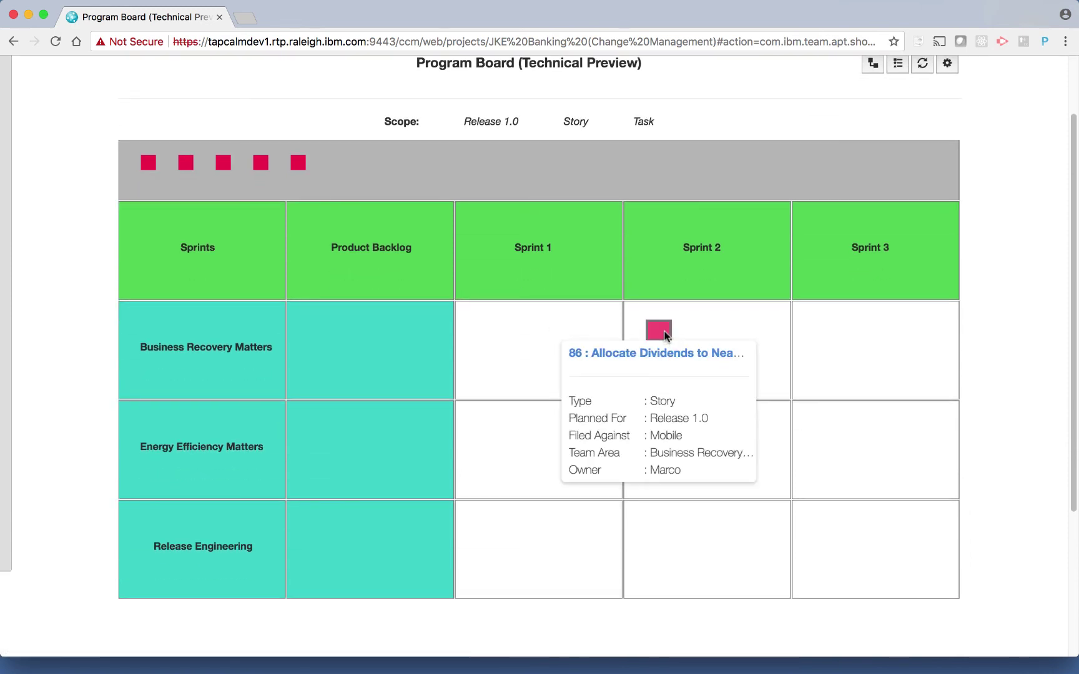
{"action": "right_click", "coordinate": [665, 336]}
{"action": "left_click", "coordinate": [717, 377]}
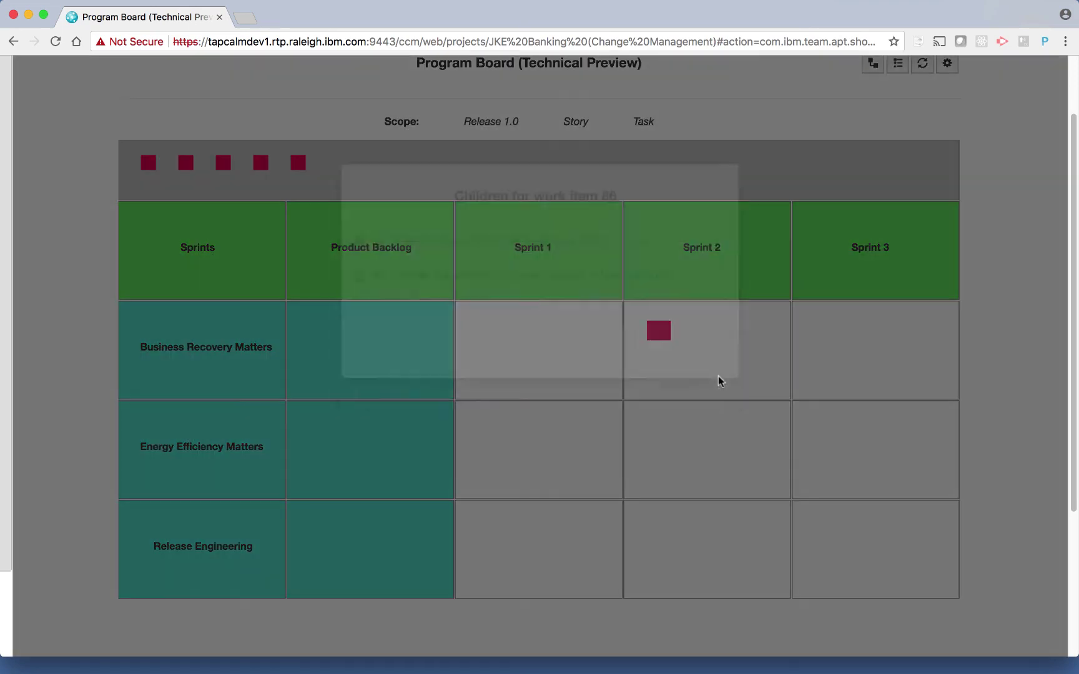